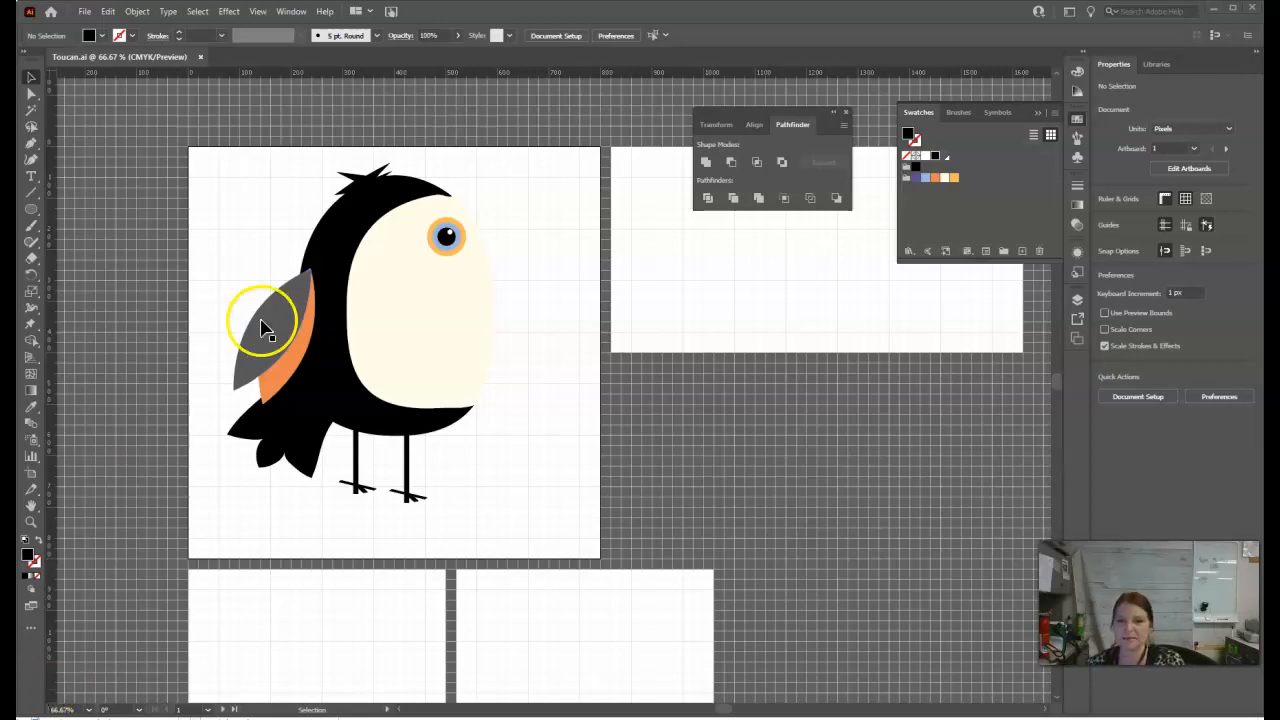
Step: Switch to outline view and draw a rectangle about 308 by 197 px beside the bird's lower body
key("ctrl+y")
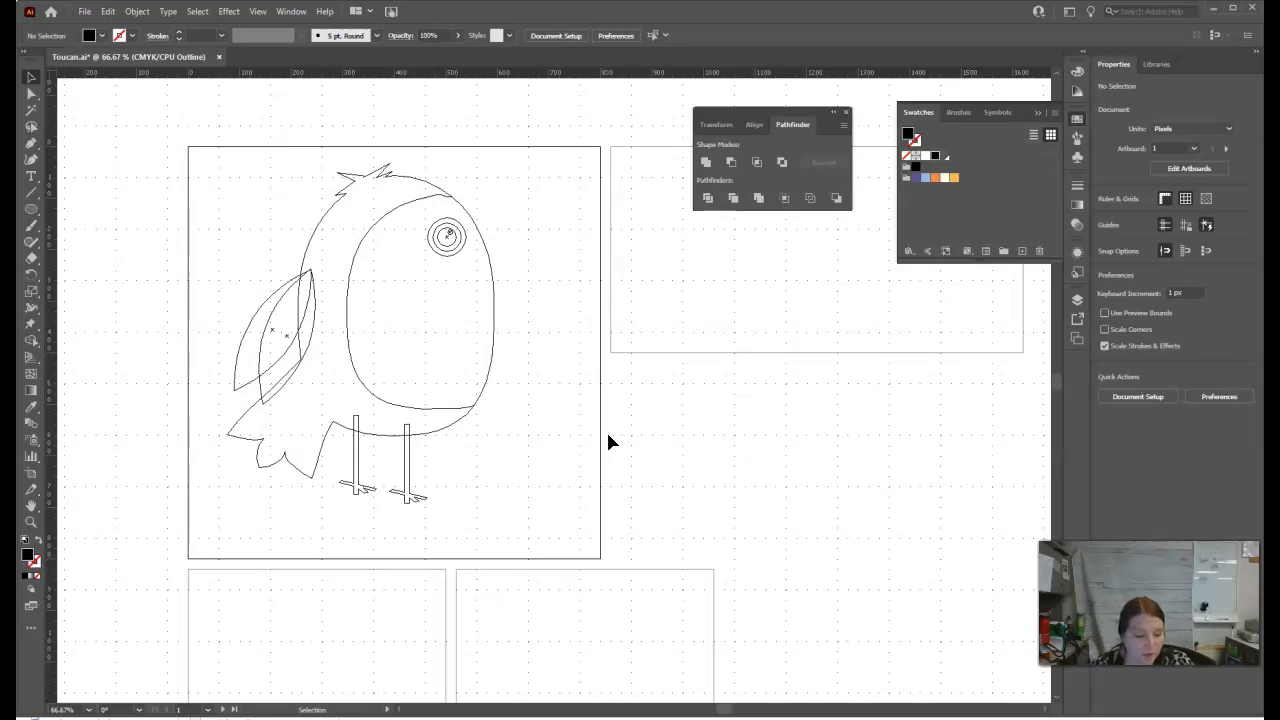
left_click(33, 210)
left_click_drag(35, 213, 48, 209)
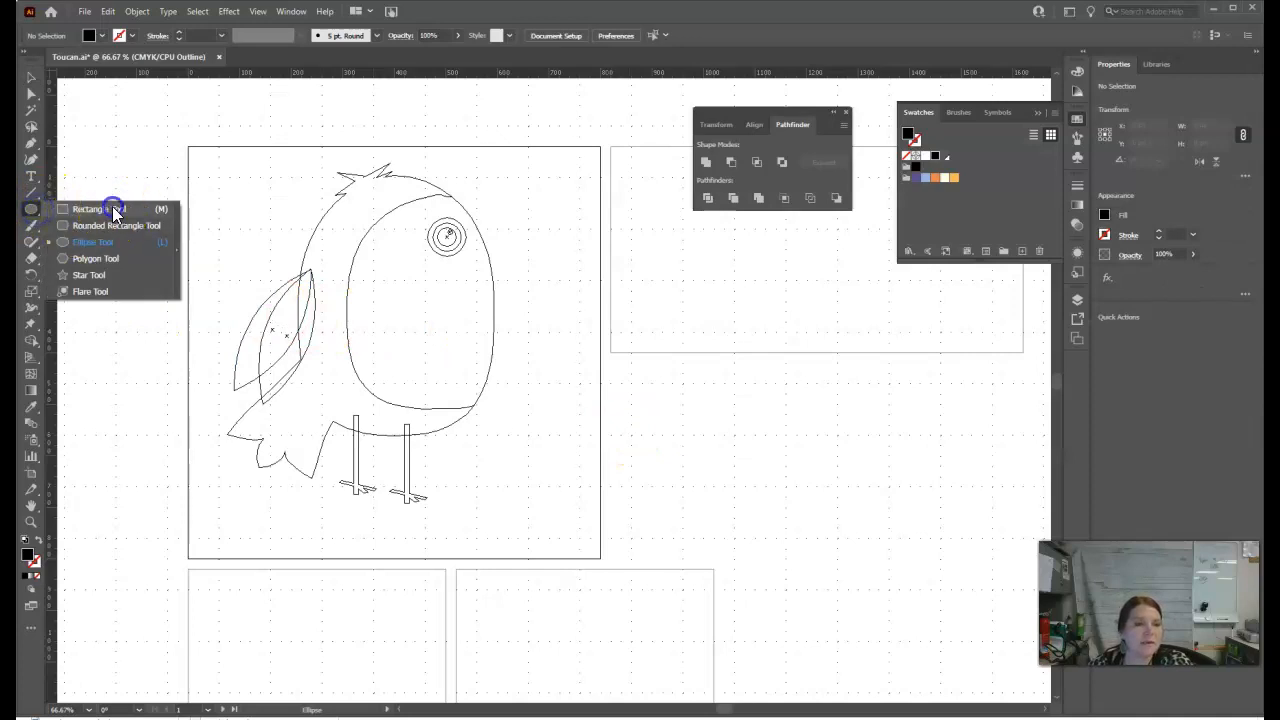
left_click(109, 206)
left_click_drag(526, 386, 684, 488)
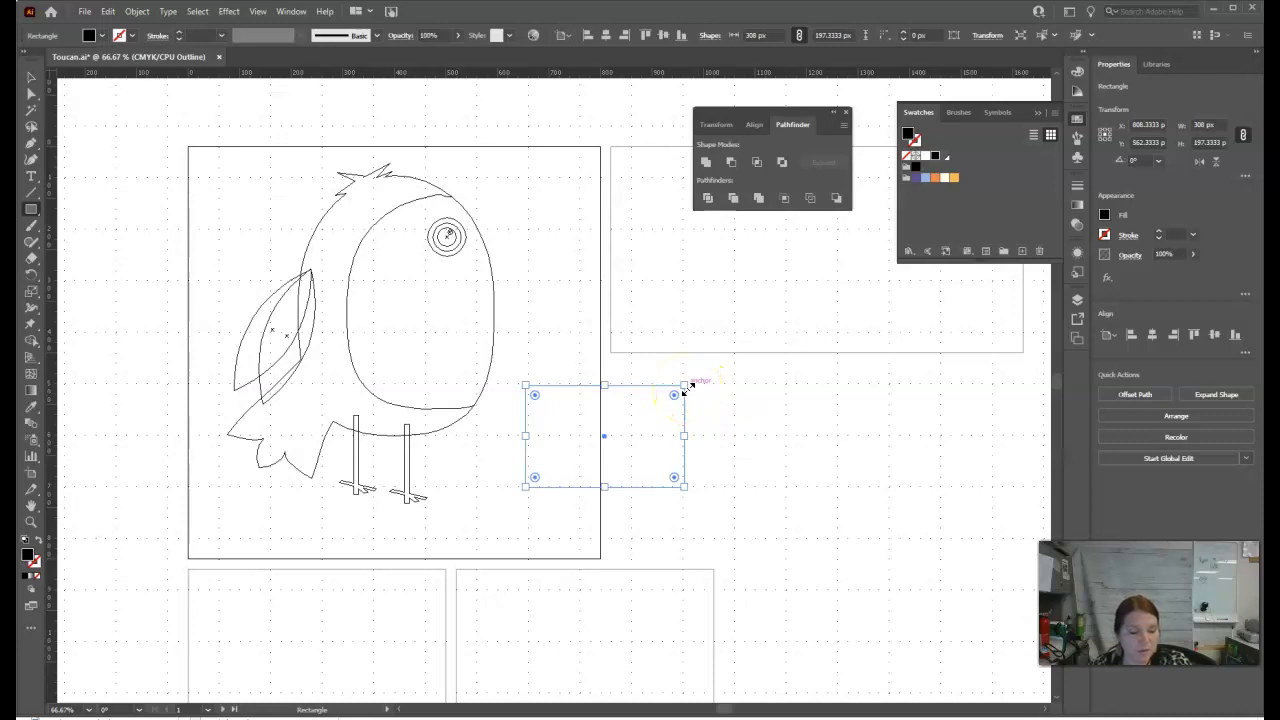
Step: Delete the new rectangle's upper-right anchor point to turn it into a right triangle
left_click(31, 143)
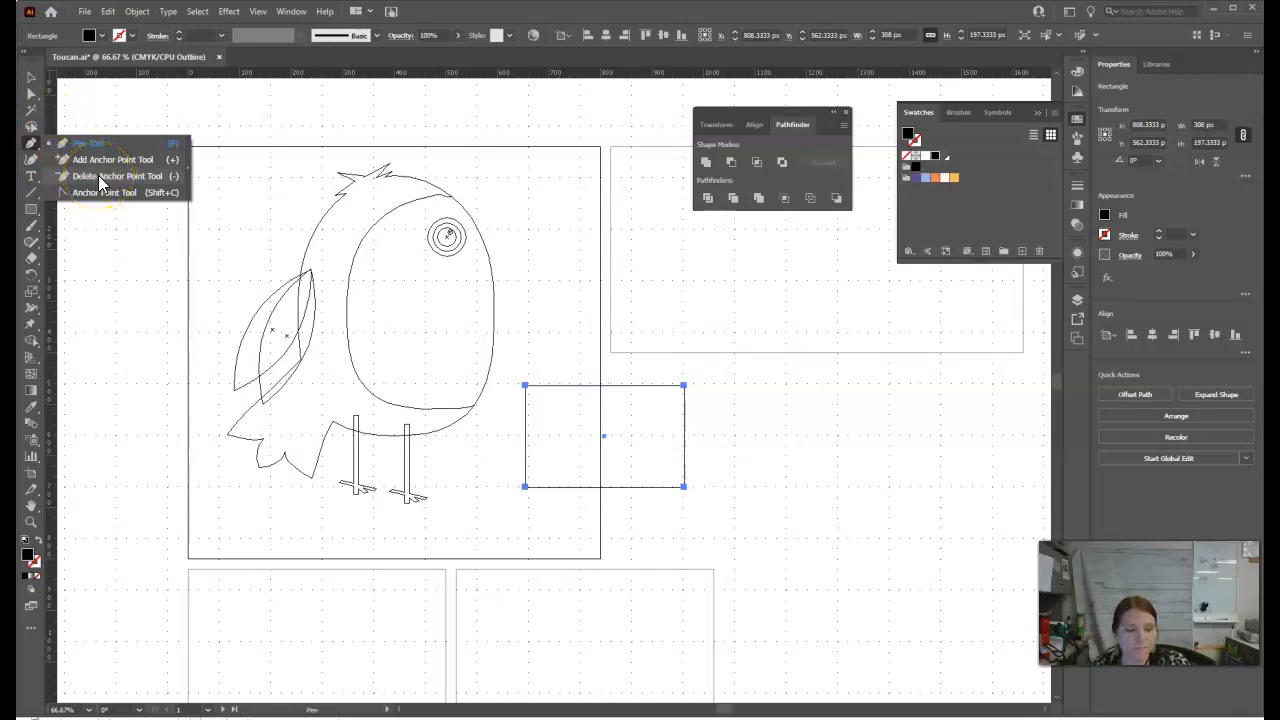
left_click(101, 177)
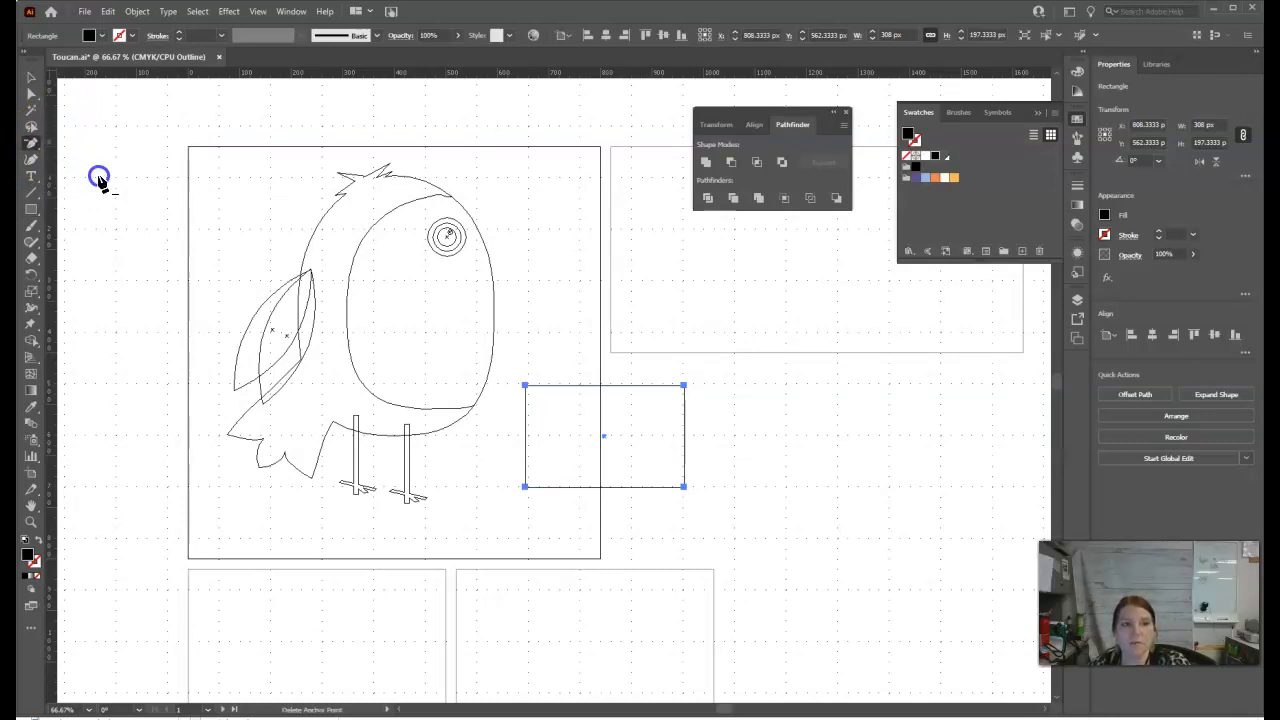
left_click(686, 390)
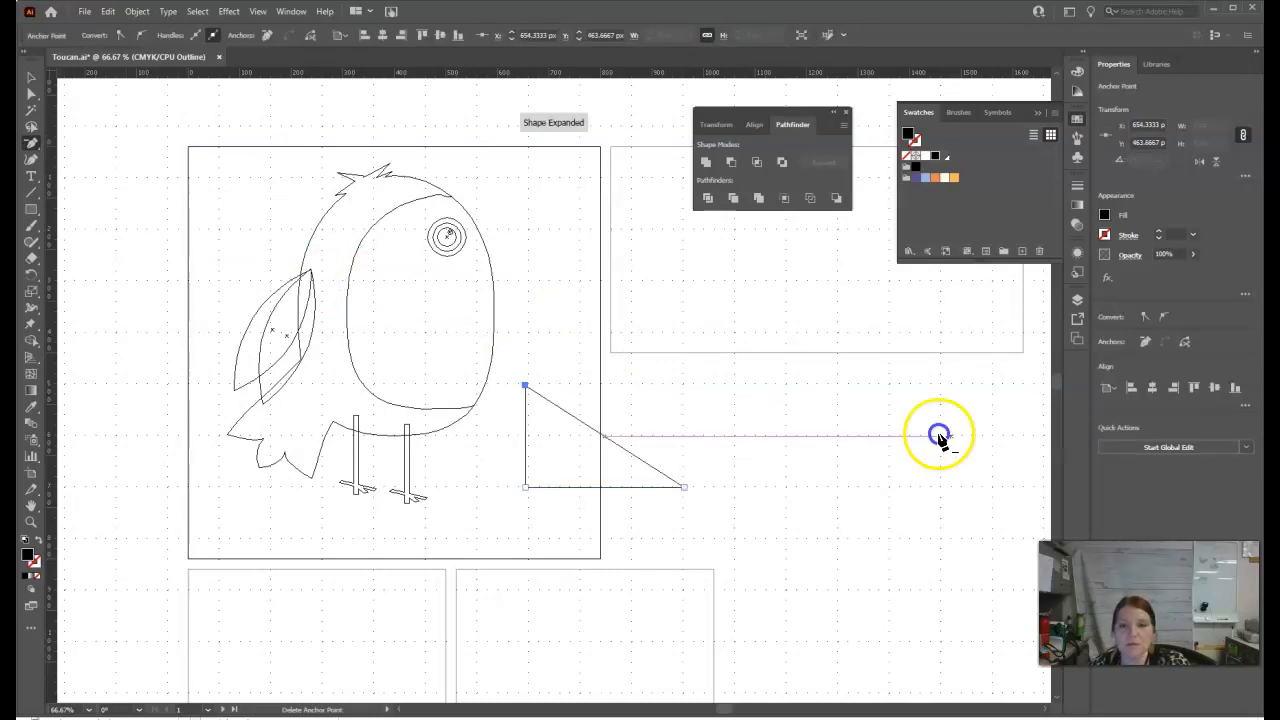
Step: Draw a narrow rectangle about 44 by 247 px over the triangle's vertical edge, extending past both of its ends
scroll(555, 505, "down", 3)
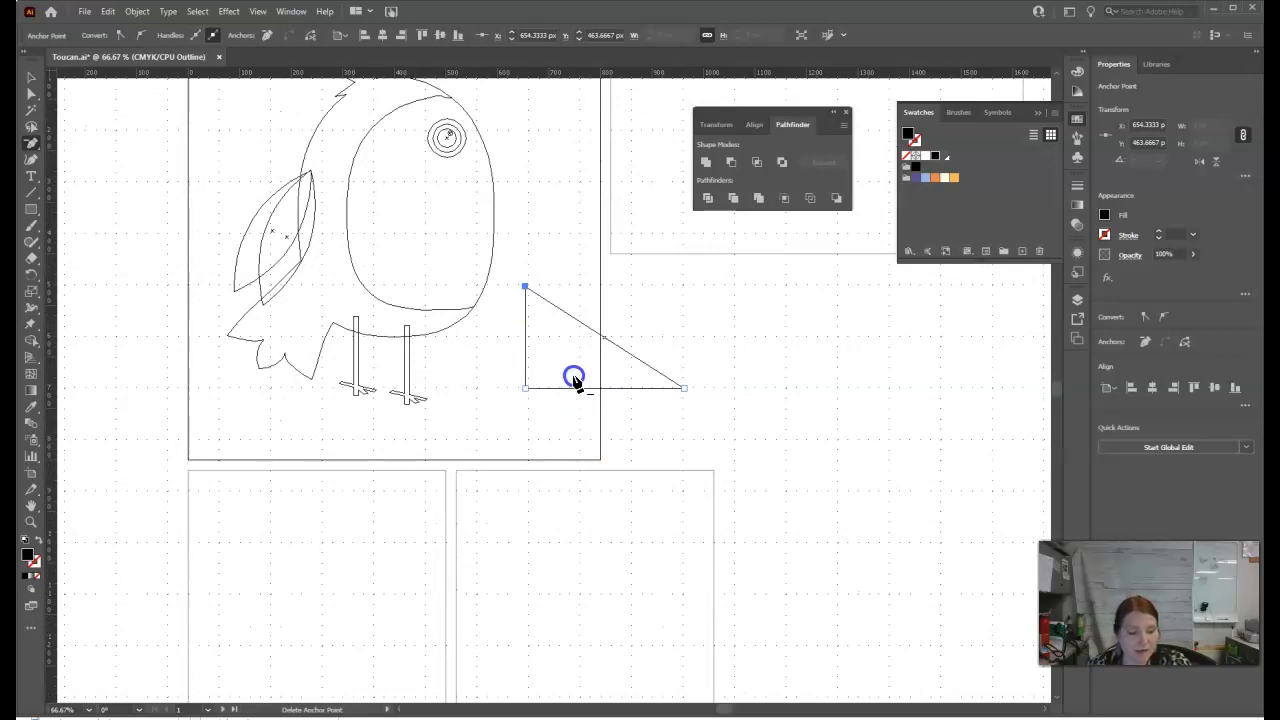
left_click(33, 209)
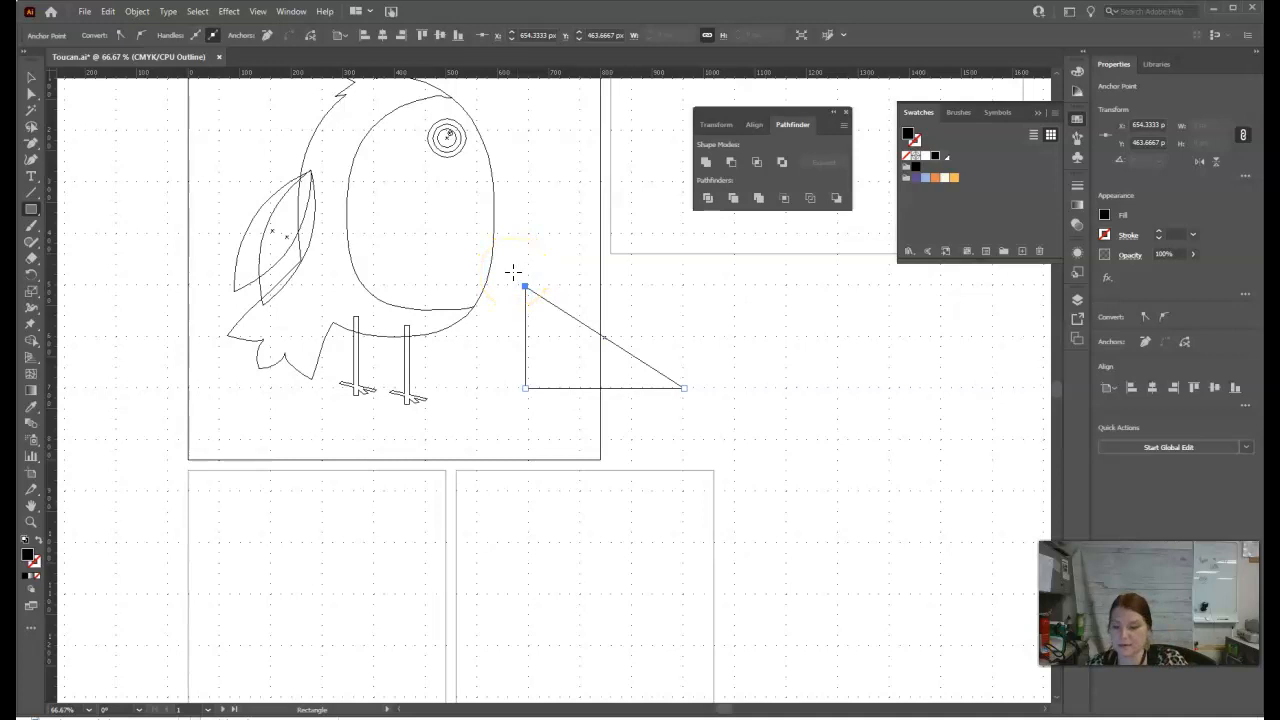
left_click_drag(513, 272, 537, 399)
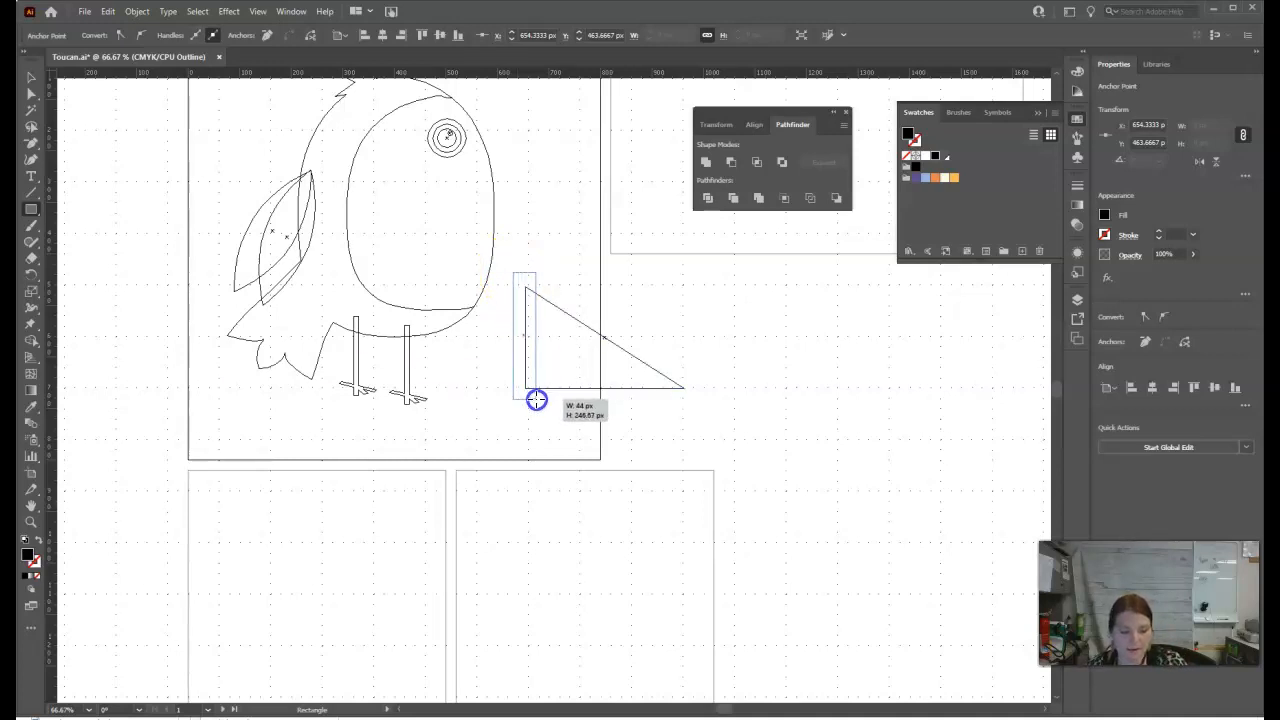
left_click_drag(537, 399, 537, 399)
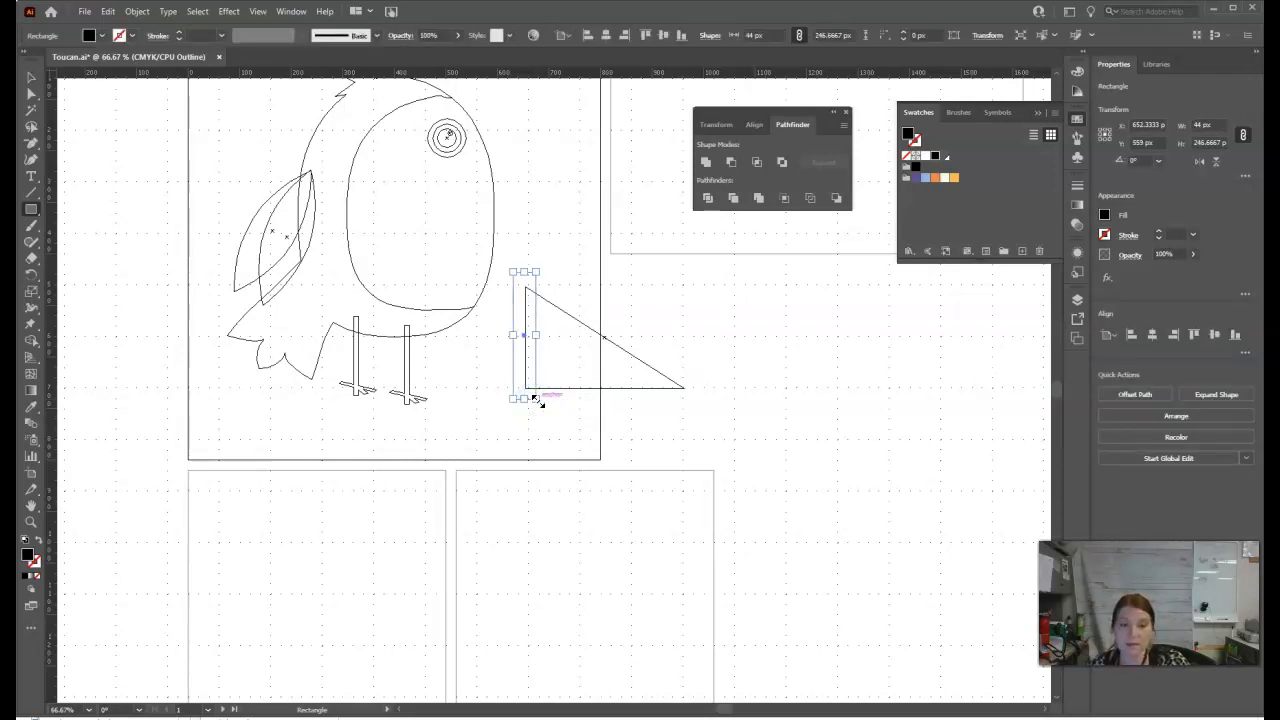
Step: Draw a flat ellipse about 360 by 111 px below the triangle and rotate it clockwise by about 12 degrees
left_click(30, 212)
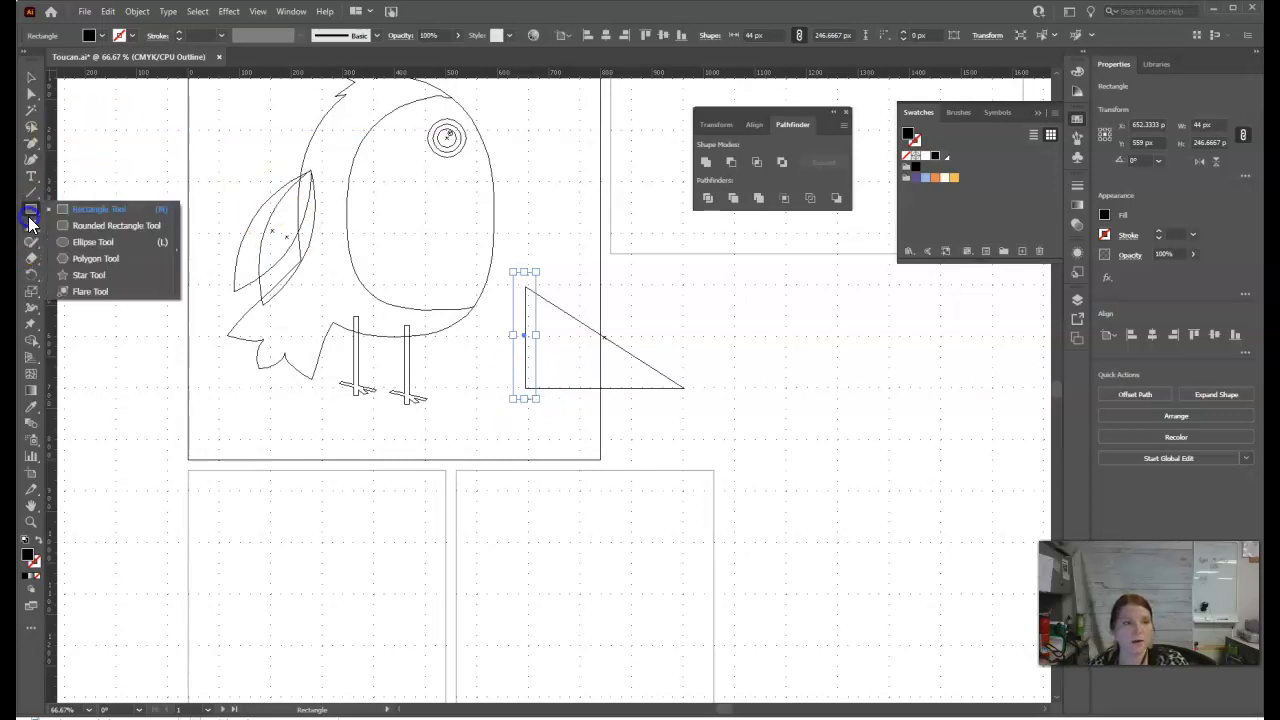
left_click(62, 242)
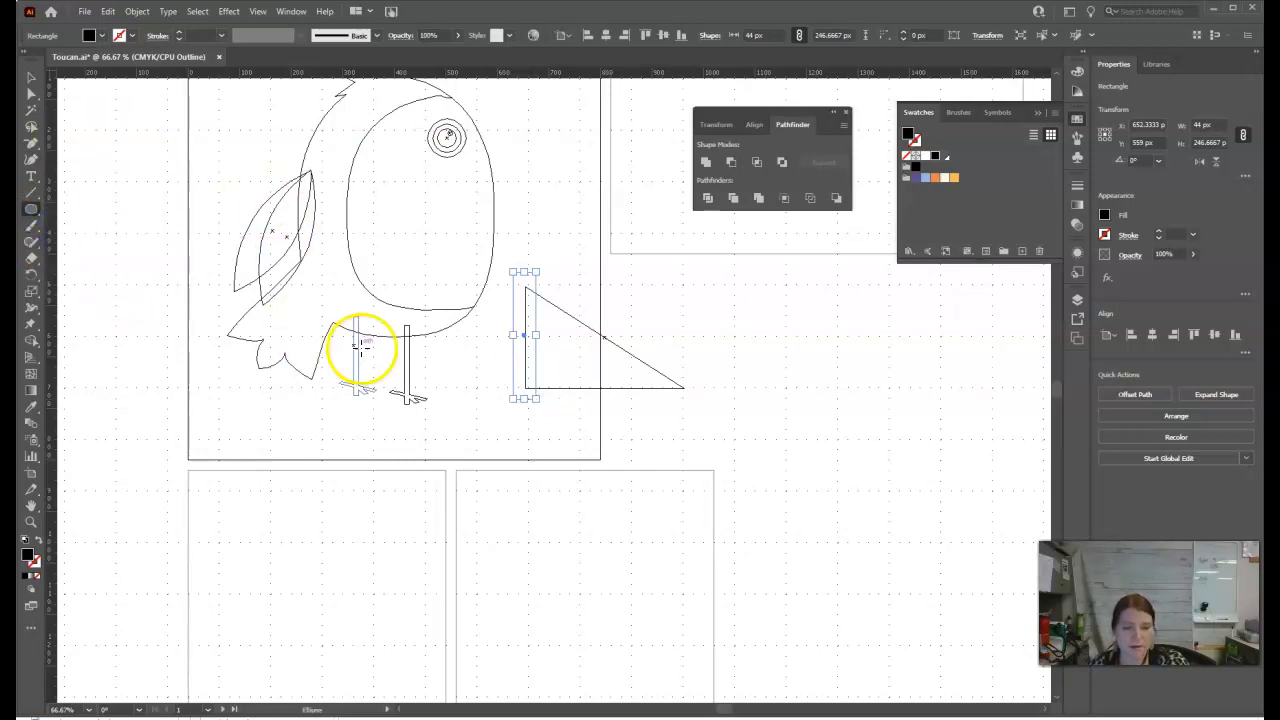
left_click_drag(501, 413, 686, 469)
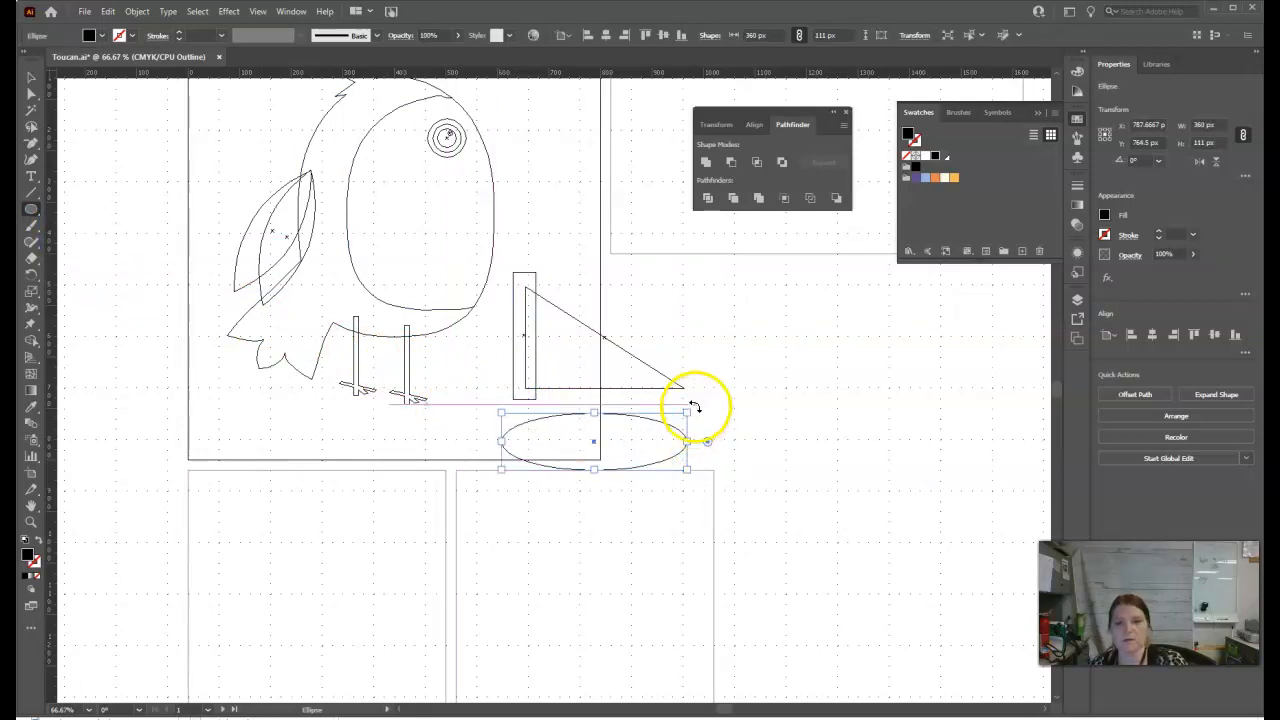
left_click_drag(691, 417, 704, 432)
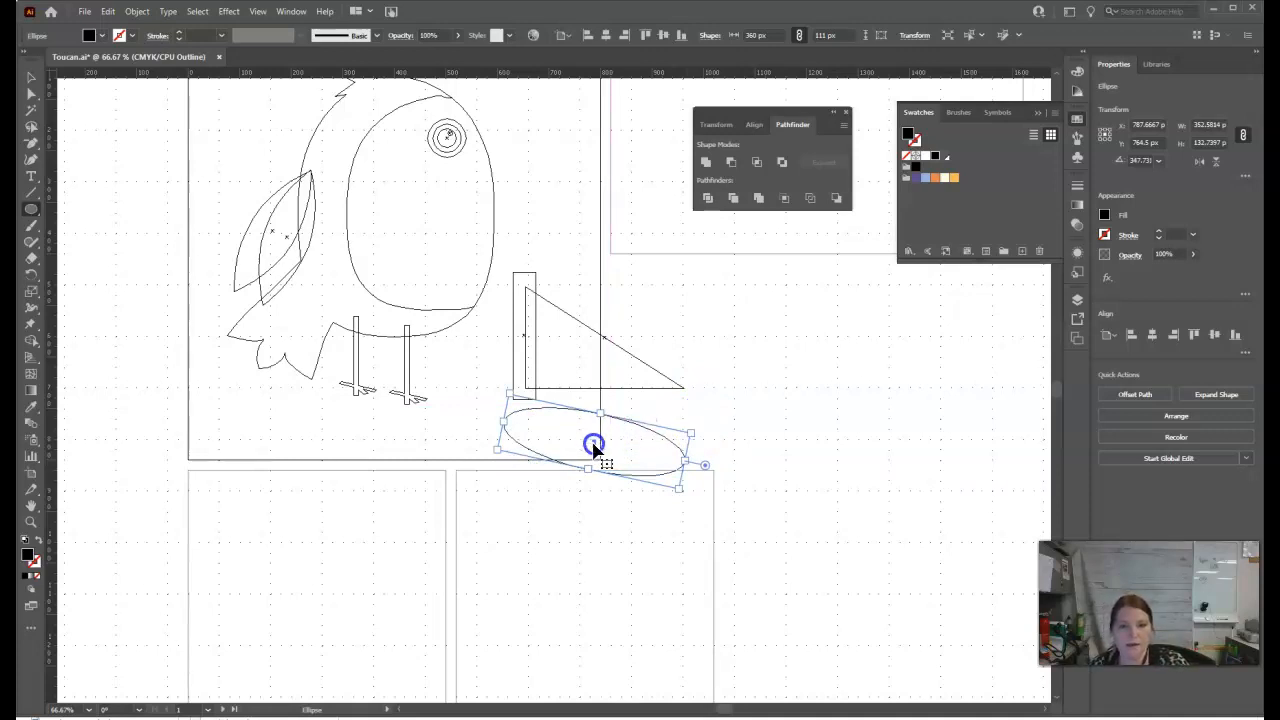
Step: Move the tilted ellipse up over the triangle's base and enlarge it slightly so it extends past the triangle's tip
left_click(30, 80)
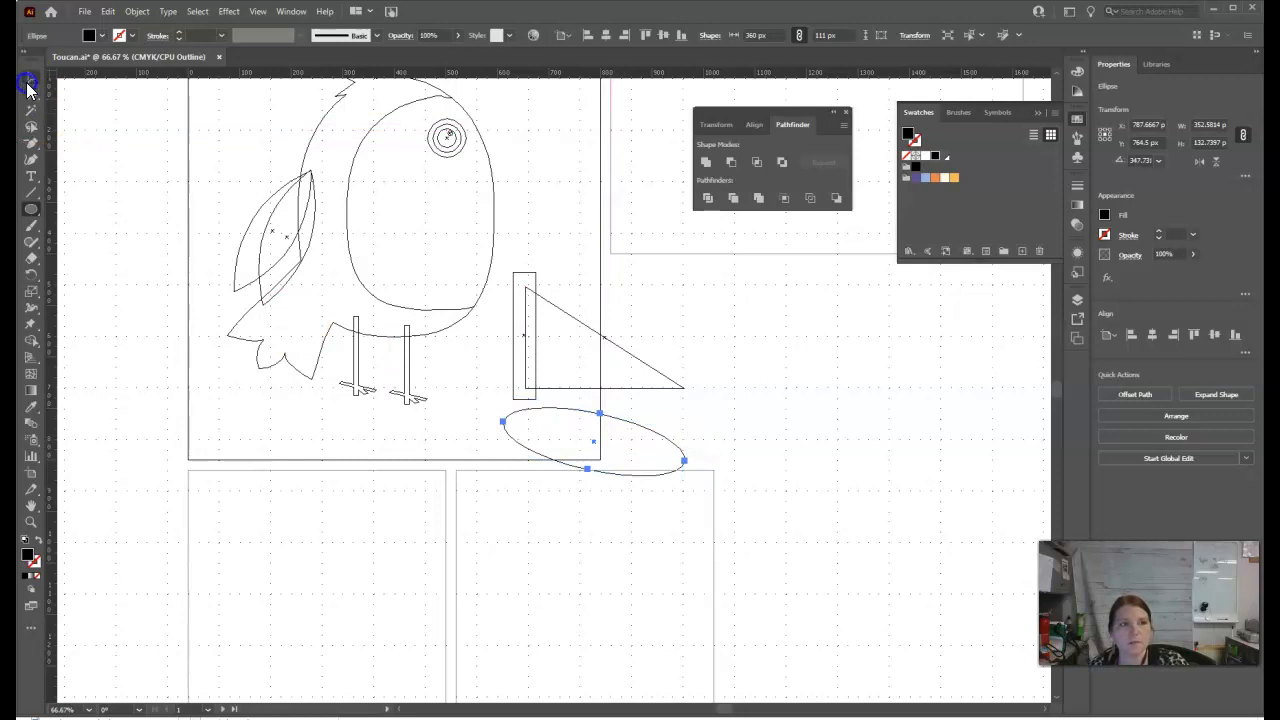
left_click(524, 438)
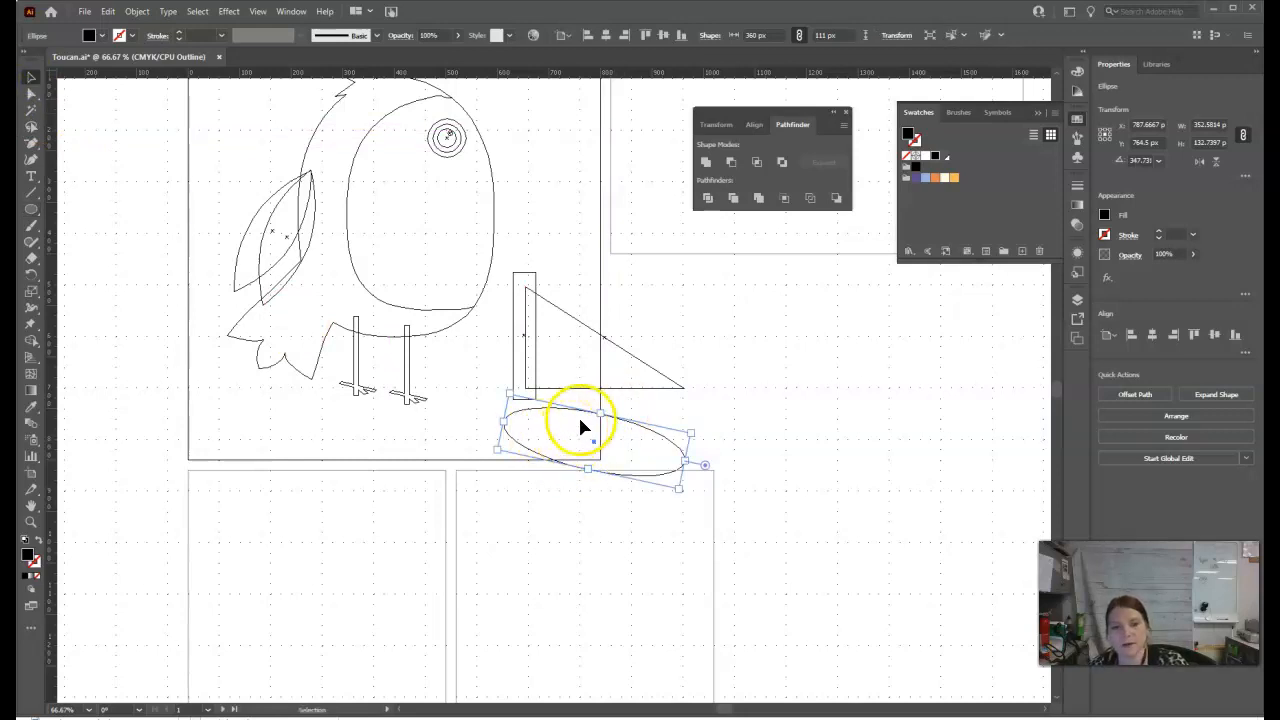
left_click(563, 437)
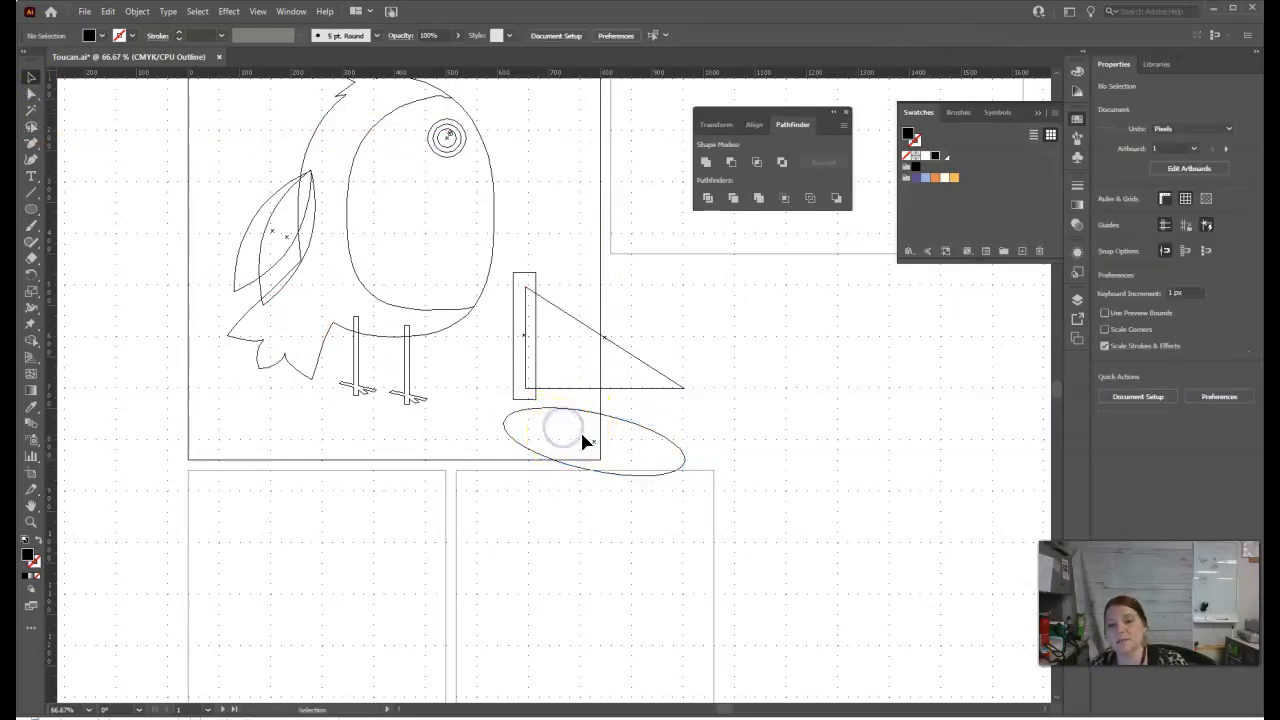
left_click_drag(562, 414, 549, 362)
left_click_drag(674, 411, 703, 417)
left_click(740, 371)
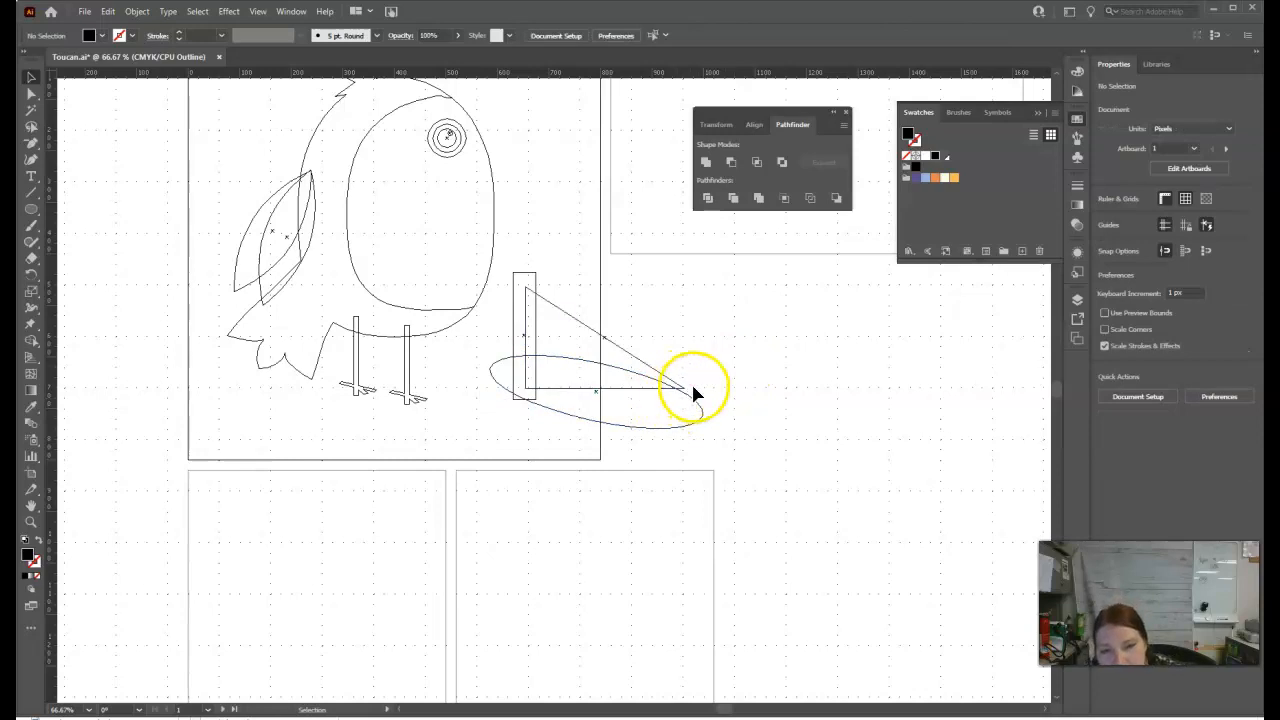
Step: Draw a small ellipse about 76 by 84 px around the triangle's pointed tip
scroll(695, 393, "up", 2)
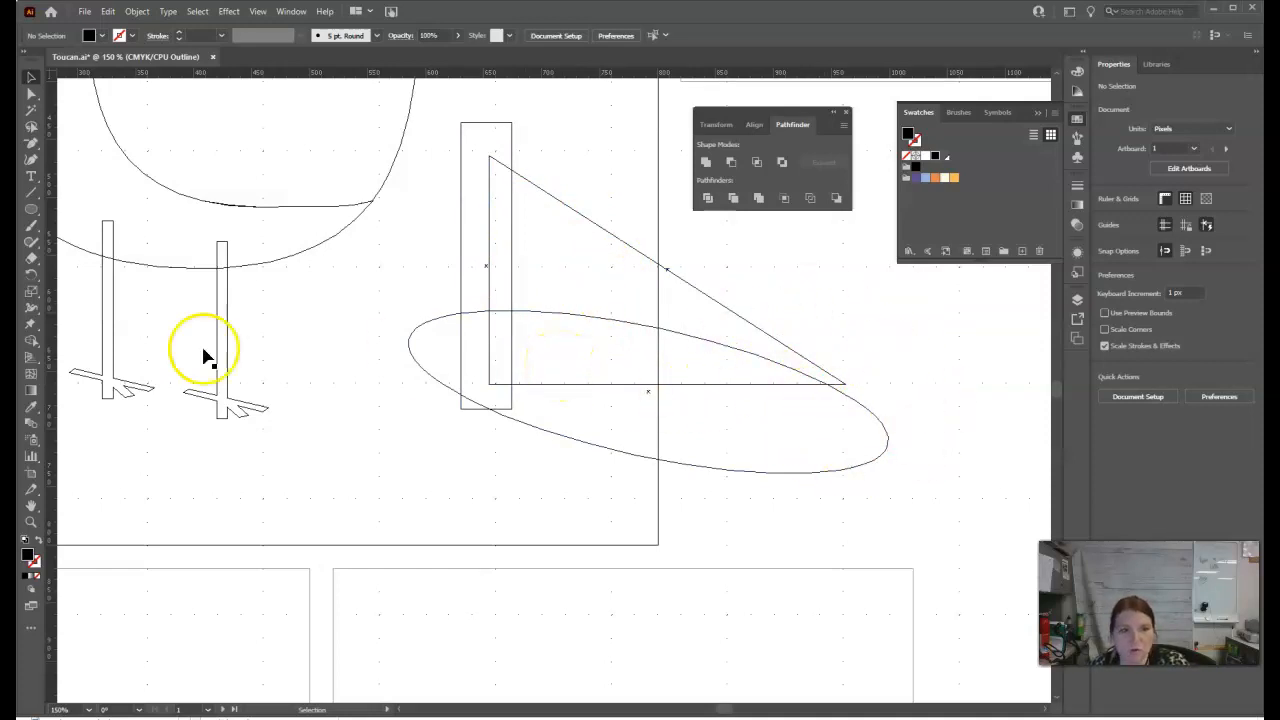
left_click(31, 209)
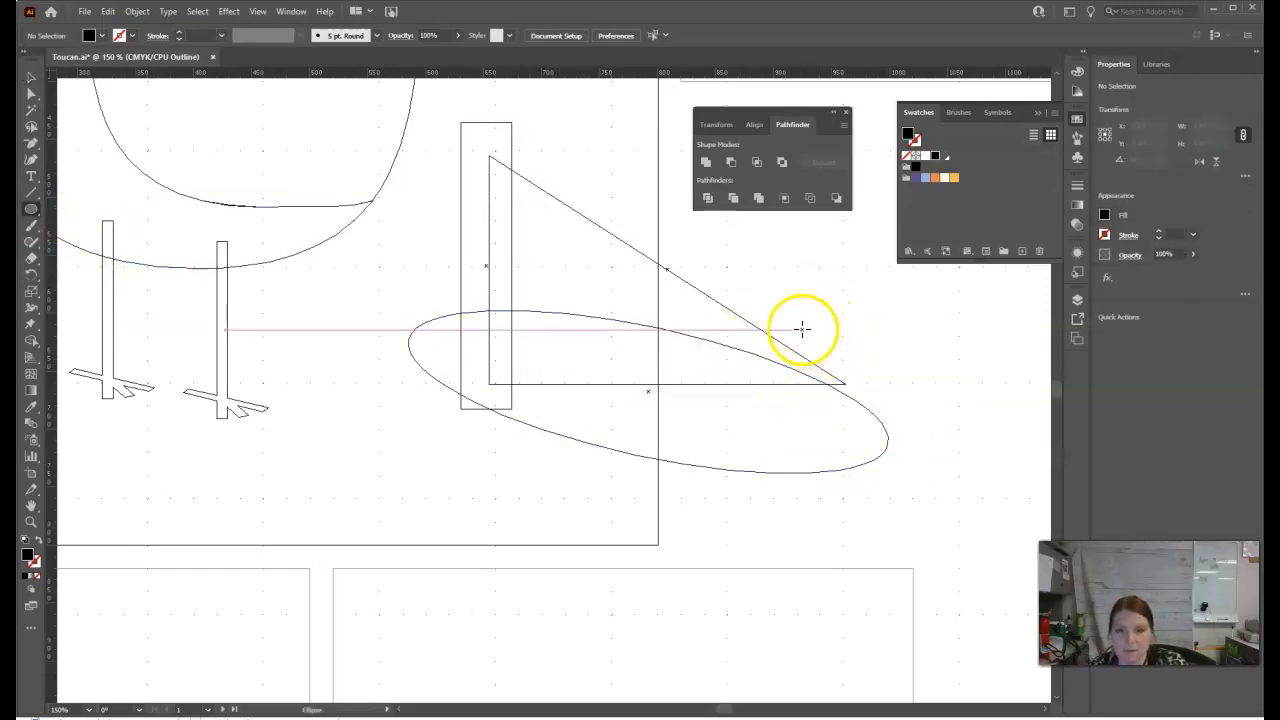
left_click_drag(787, 322, 879, 420)
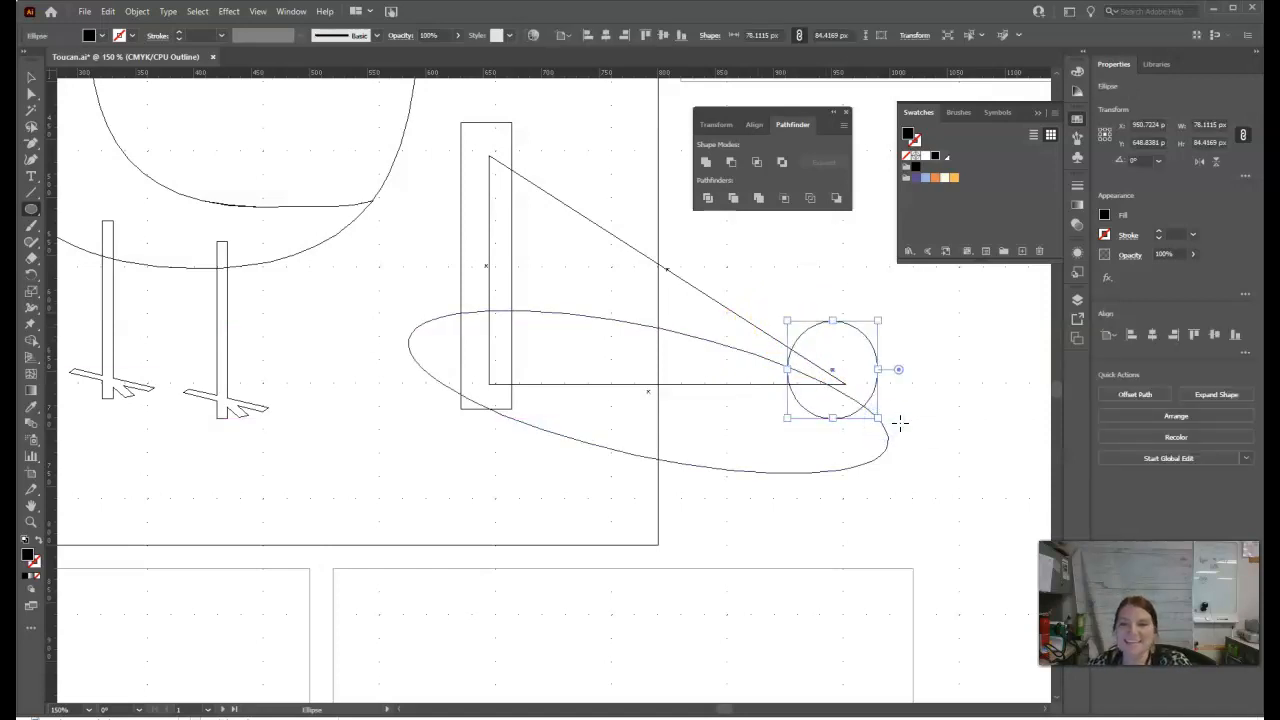
left_click(31, 78)
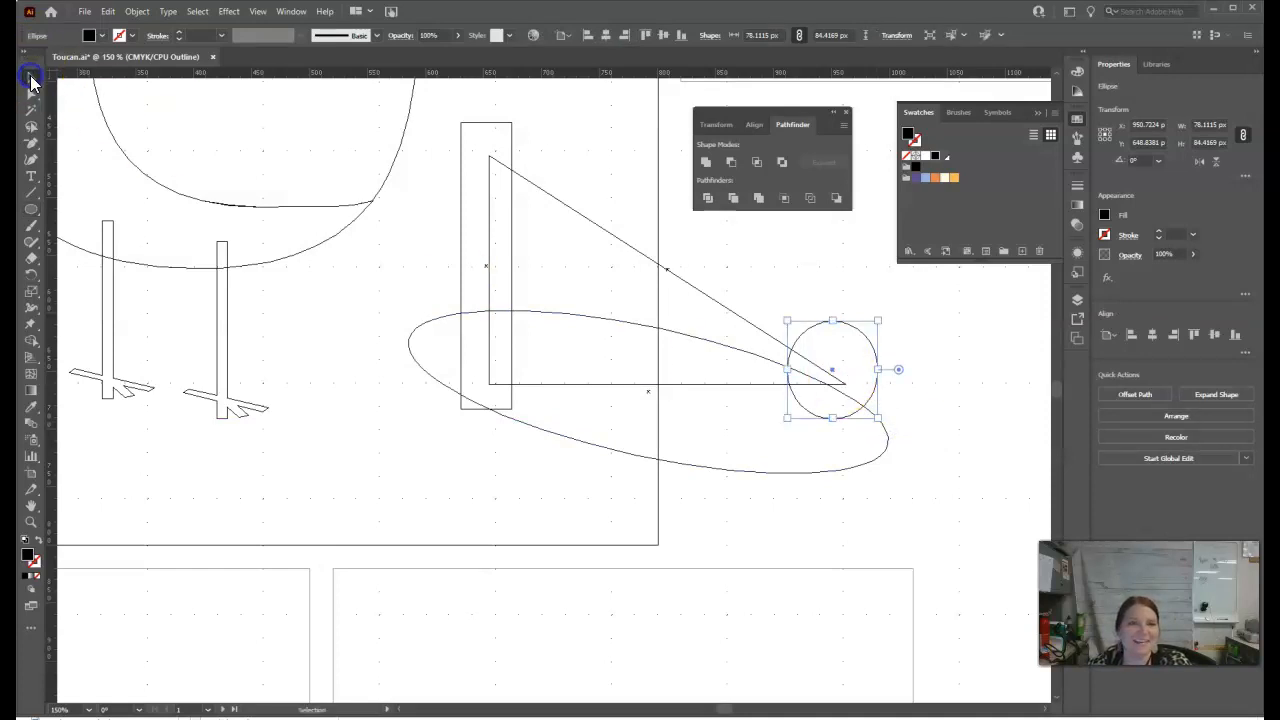
left_click(874, 509)
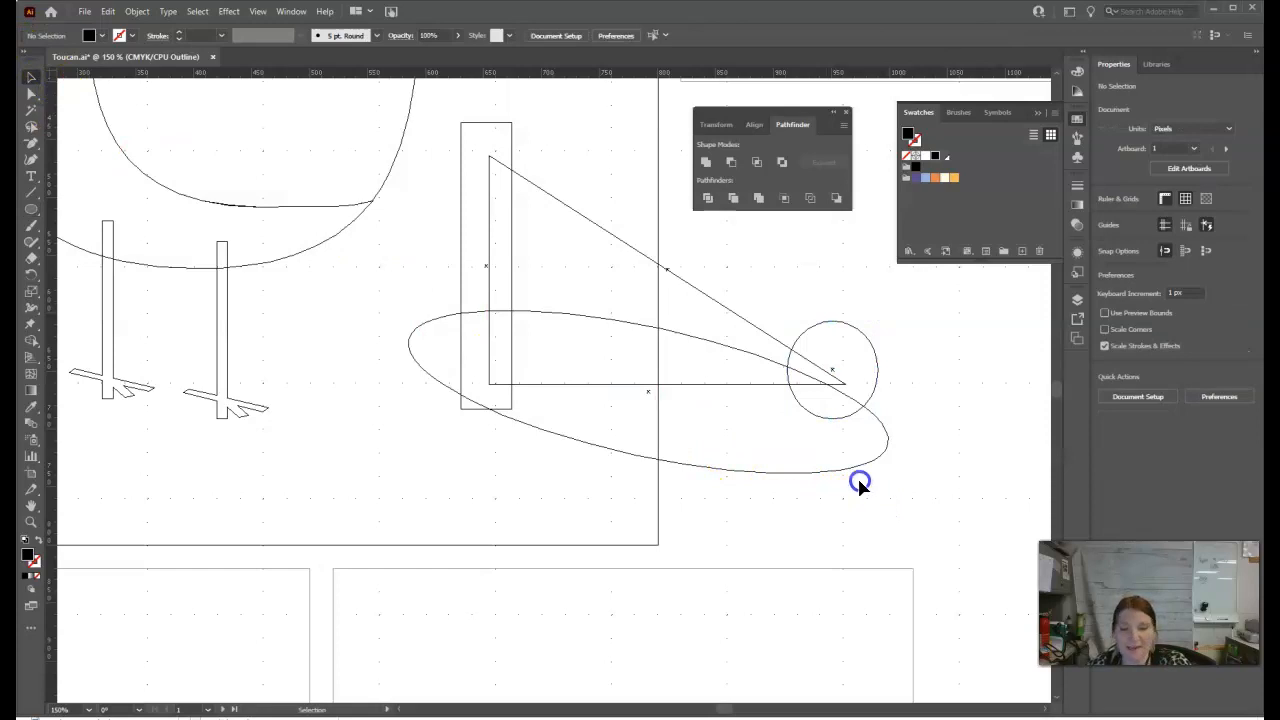
Step: Select the four overlapping beak shapes and use Shape Builder to remove the rectangle and large ellipse regions beyond the triangle's vertical edge and base
left_click(461, 297)
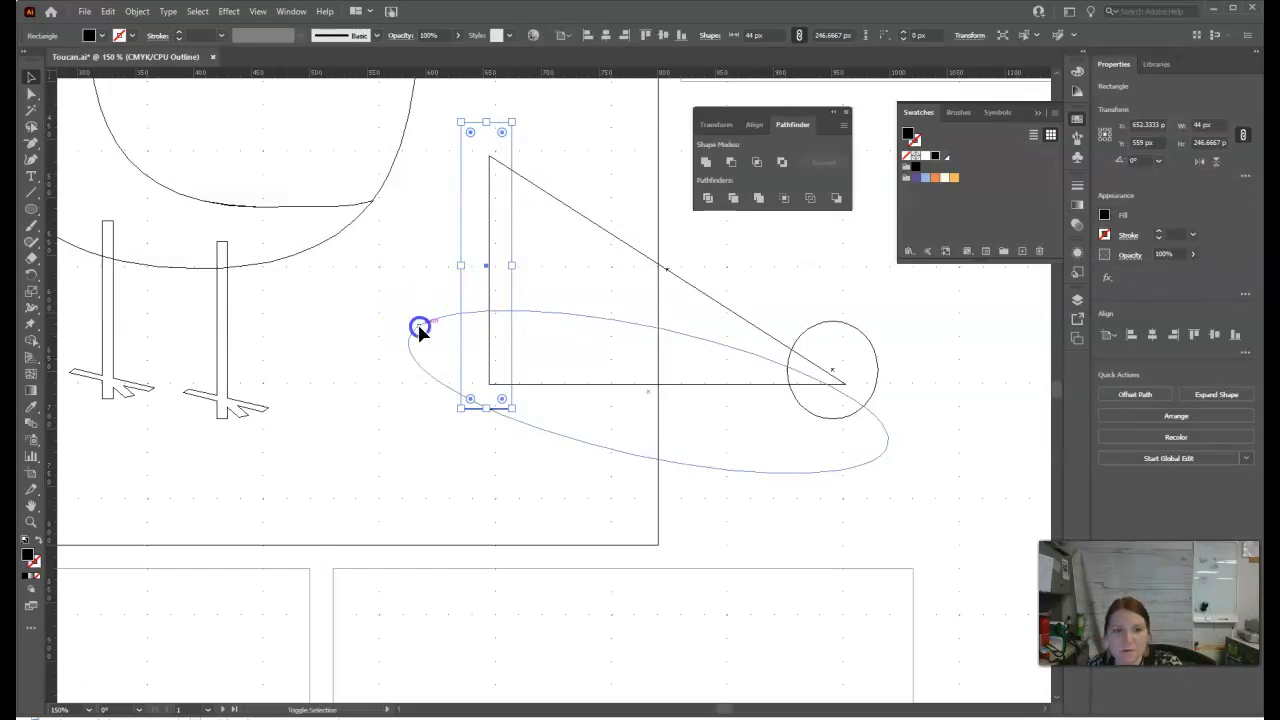
left_click(421, 330, "shift")
left_click(562, 206, "shift")
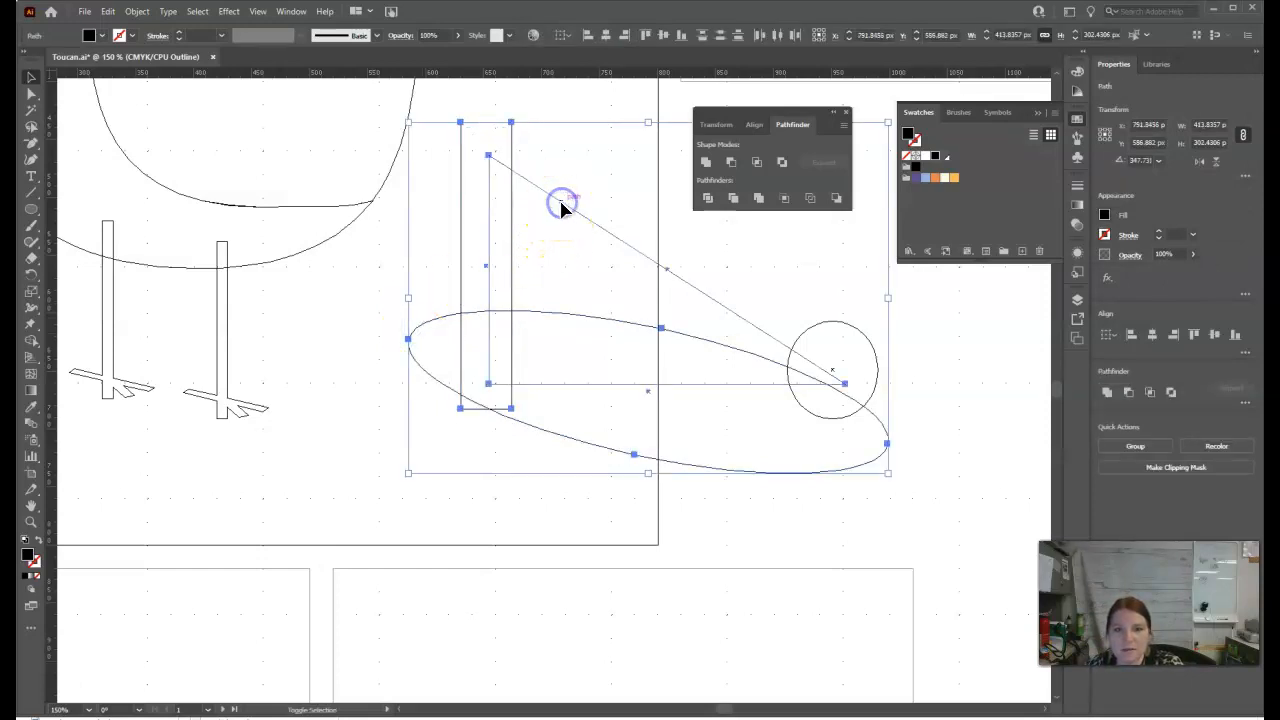
left_click(814, 324, "shift")
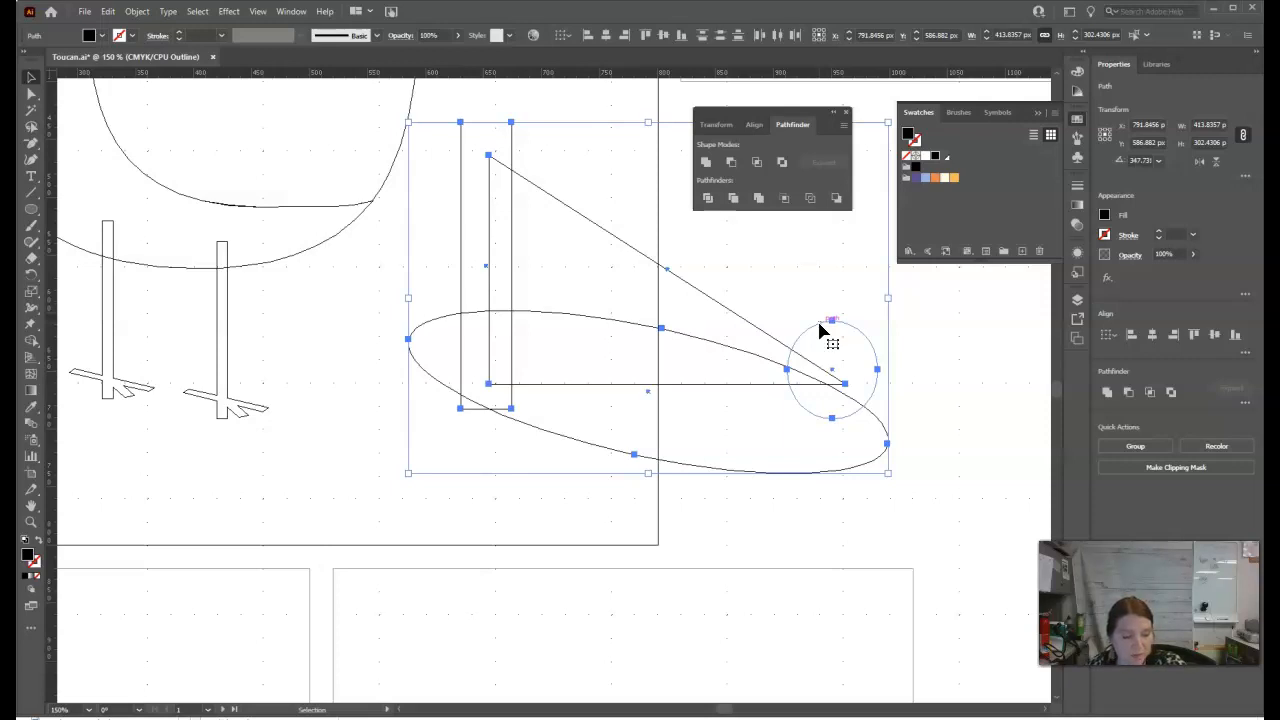
left_click(32, 341)
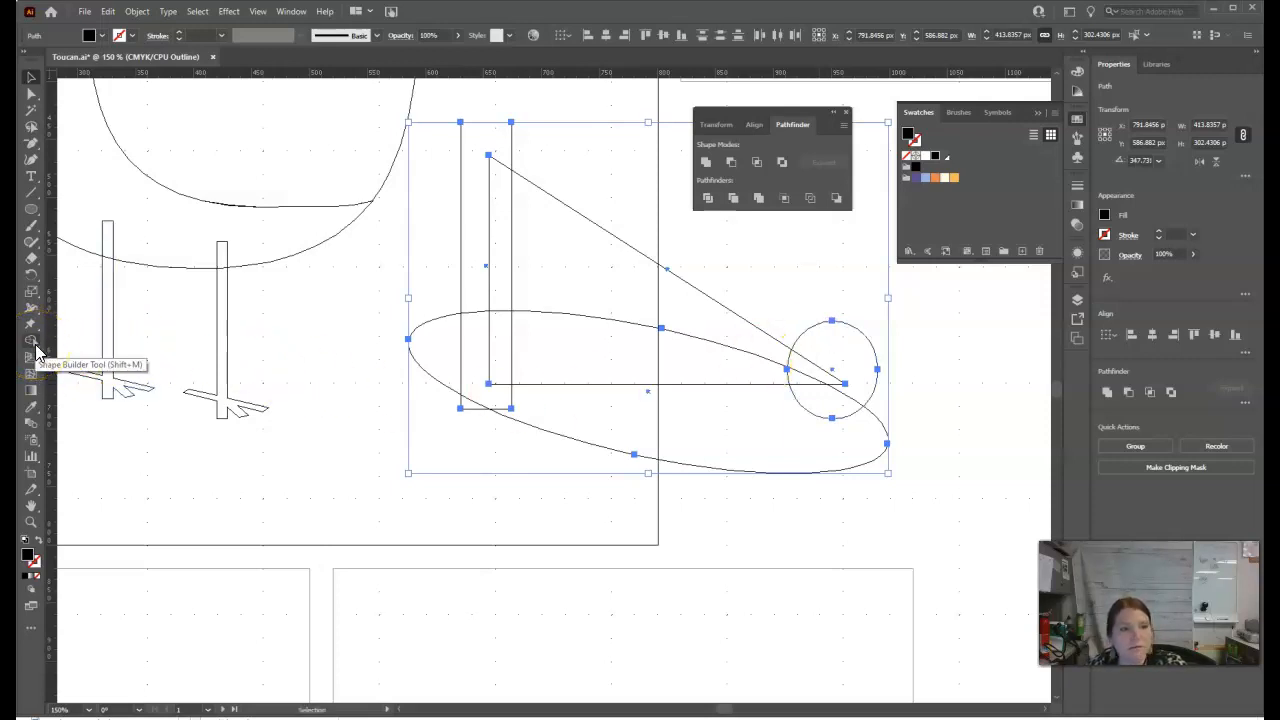
left_click(36, 347)
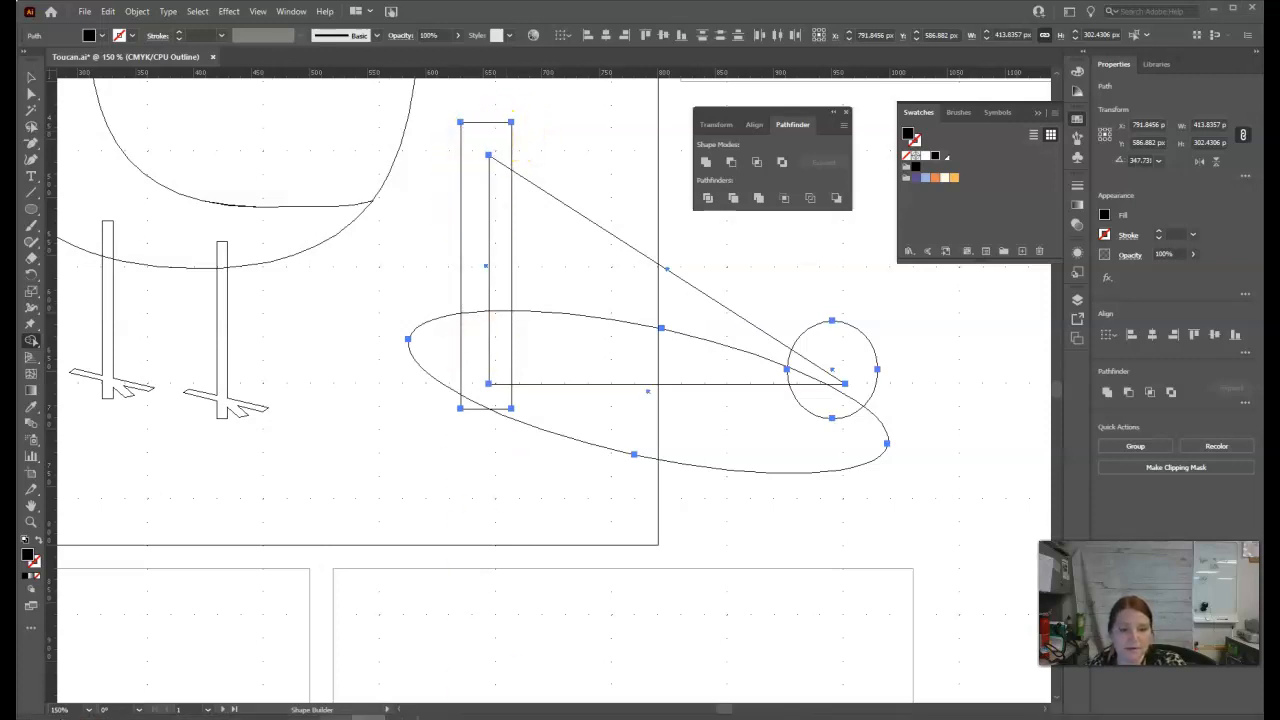
mouse_move(302, 712)
left_click(372, 690)
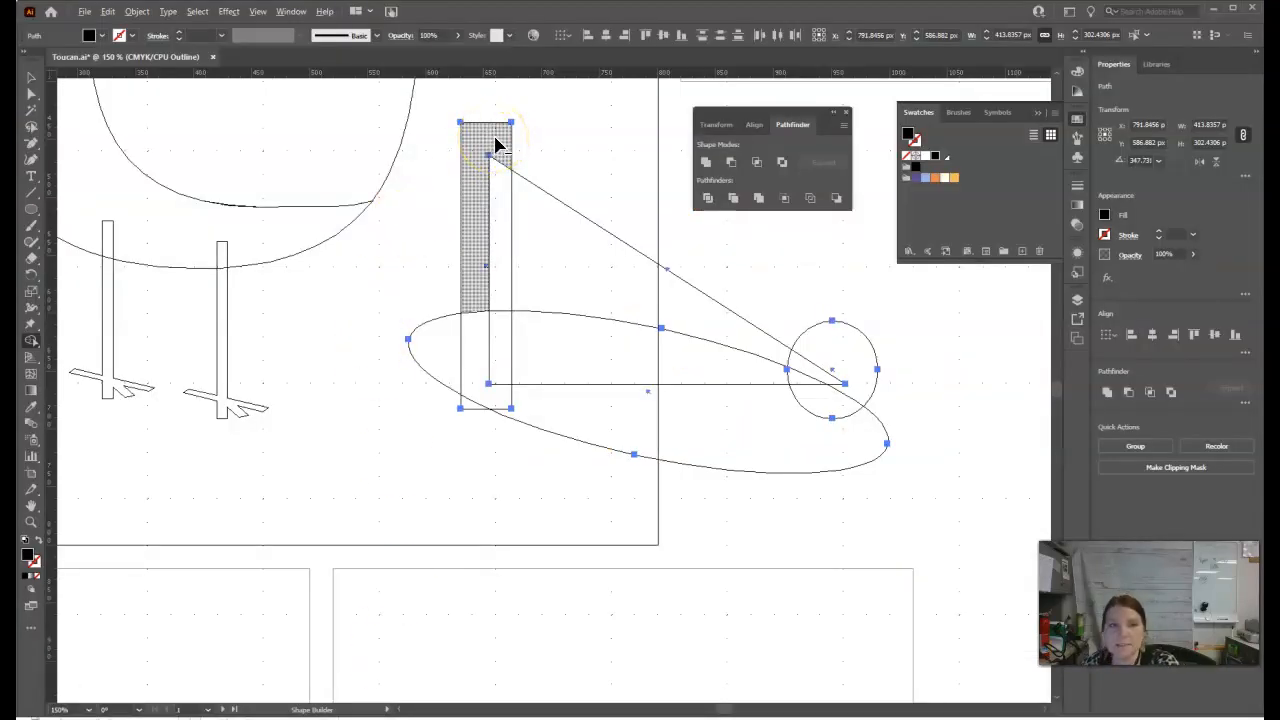
left_click(488, 146, "alt")
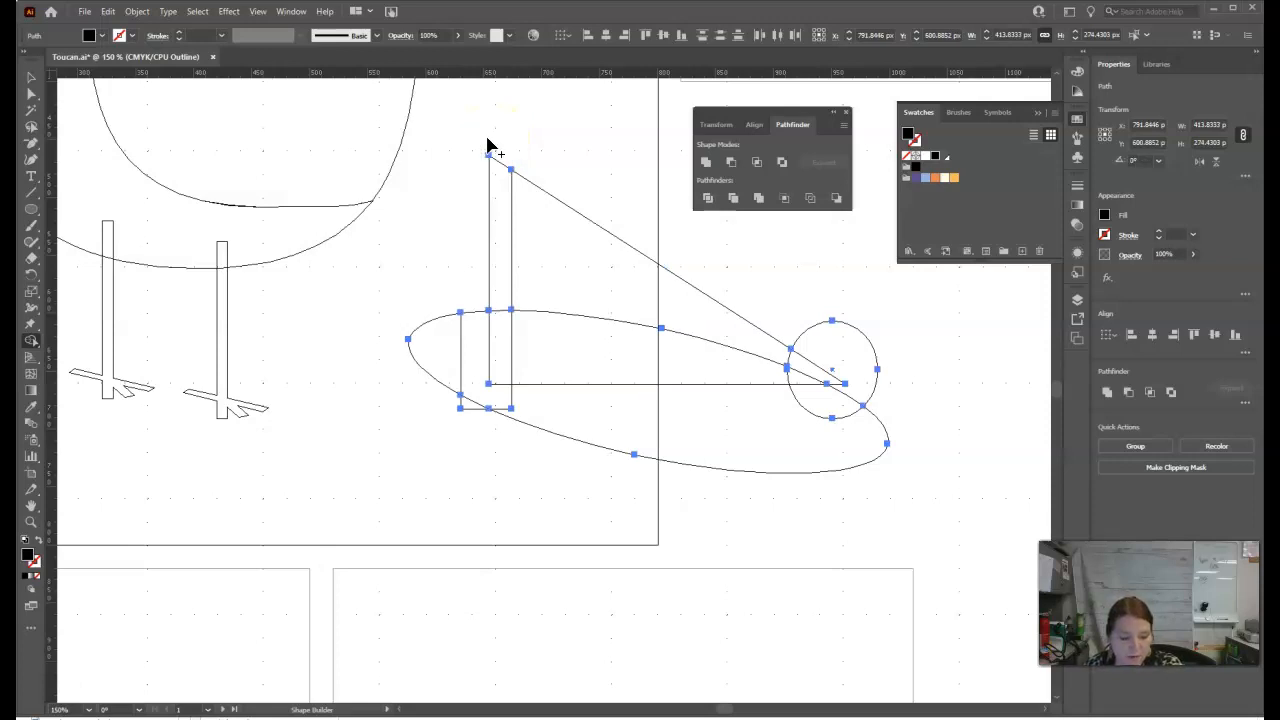
left_click(441, 369, "alt")
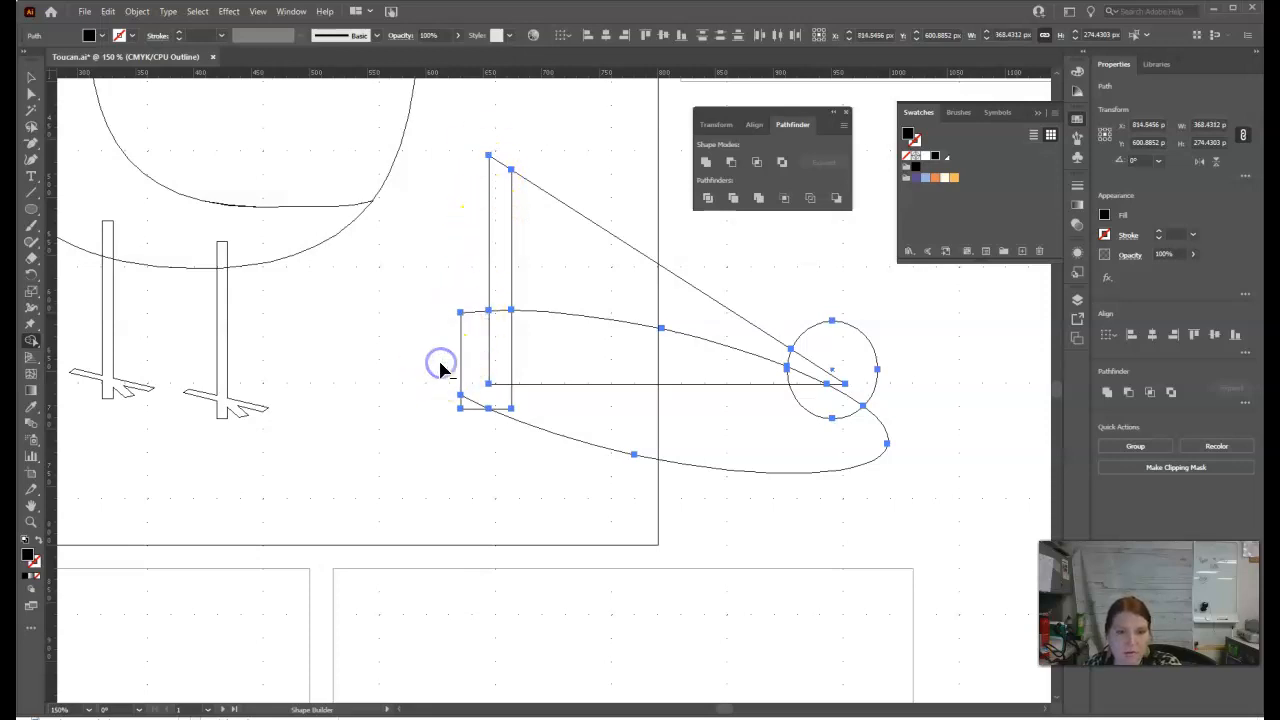
left_click(480, 374, "alt")
left_click(471, 404, "alt")
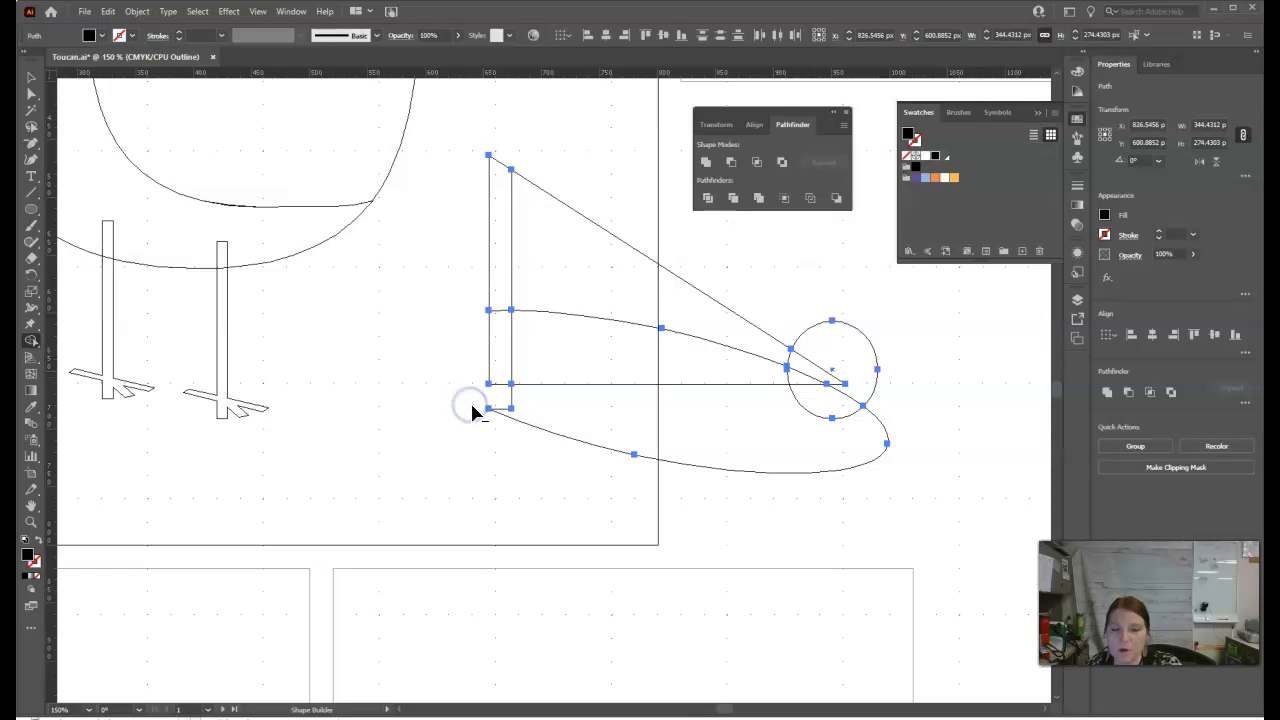
left_click(547, 414, "alt")
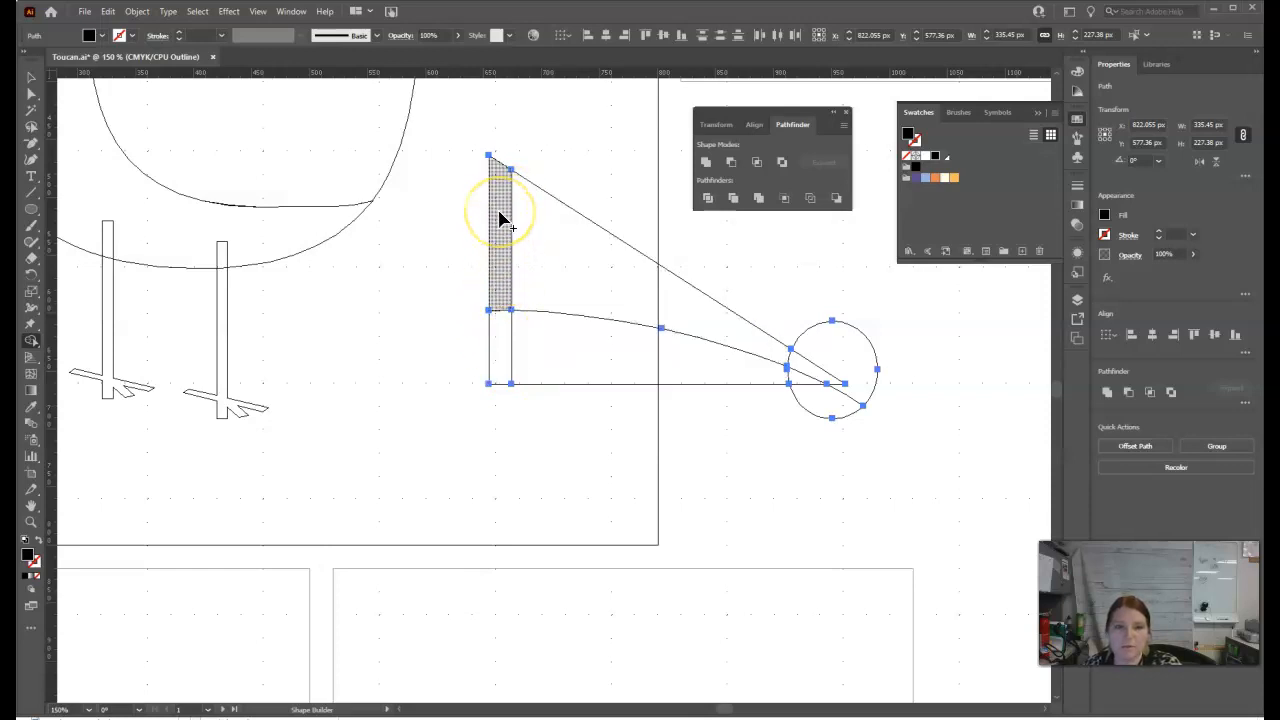
Step: Merge the upper and lower pieces of the narrow strip along the triangle's vertical edge into one shape
left_click_drag(503, 206, 503, 343)
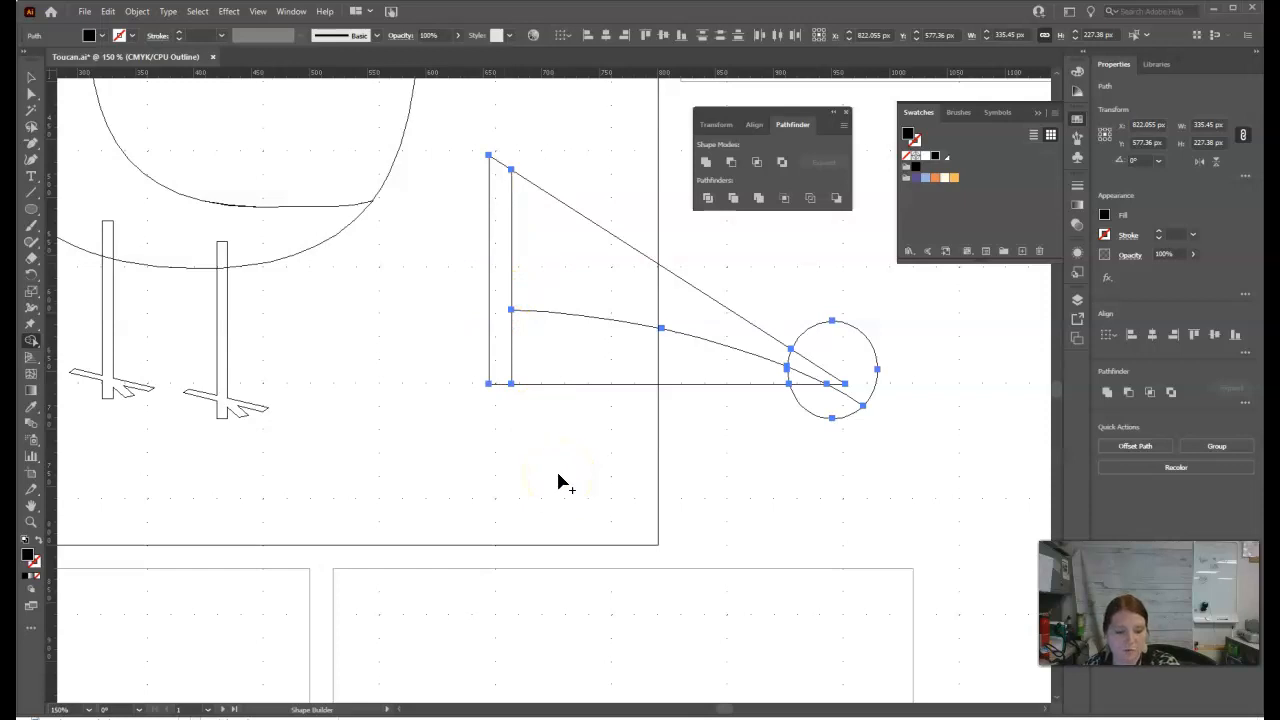
mouse_move(558, 477)
left_mouse_down()
mouse_move(571, 429)
mouse_move(658, 397)
left_mouse_up()
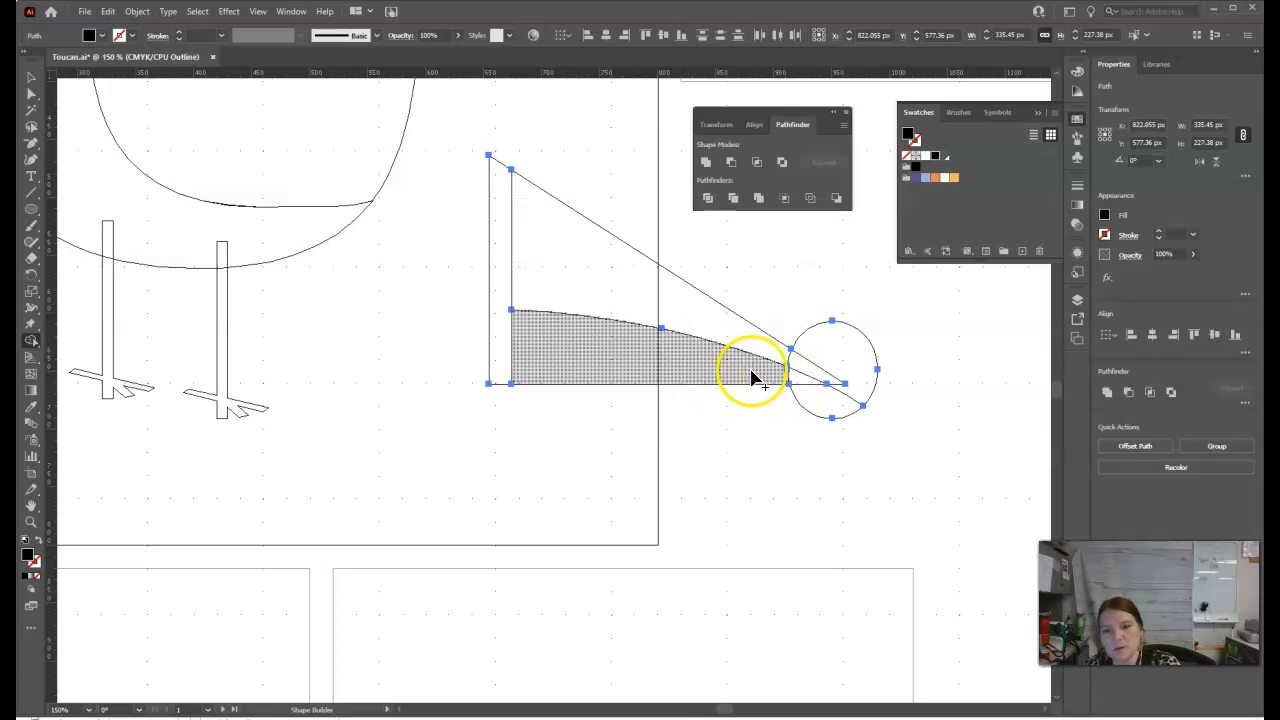
Step: Merge the pieces of the lower beak section with Shape Builder and remove the small ellipse regions outside the triangle's tip
left_click_drag(808, 388, 751, 366)
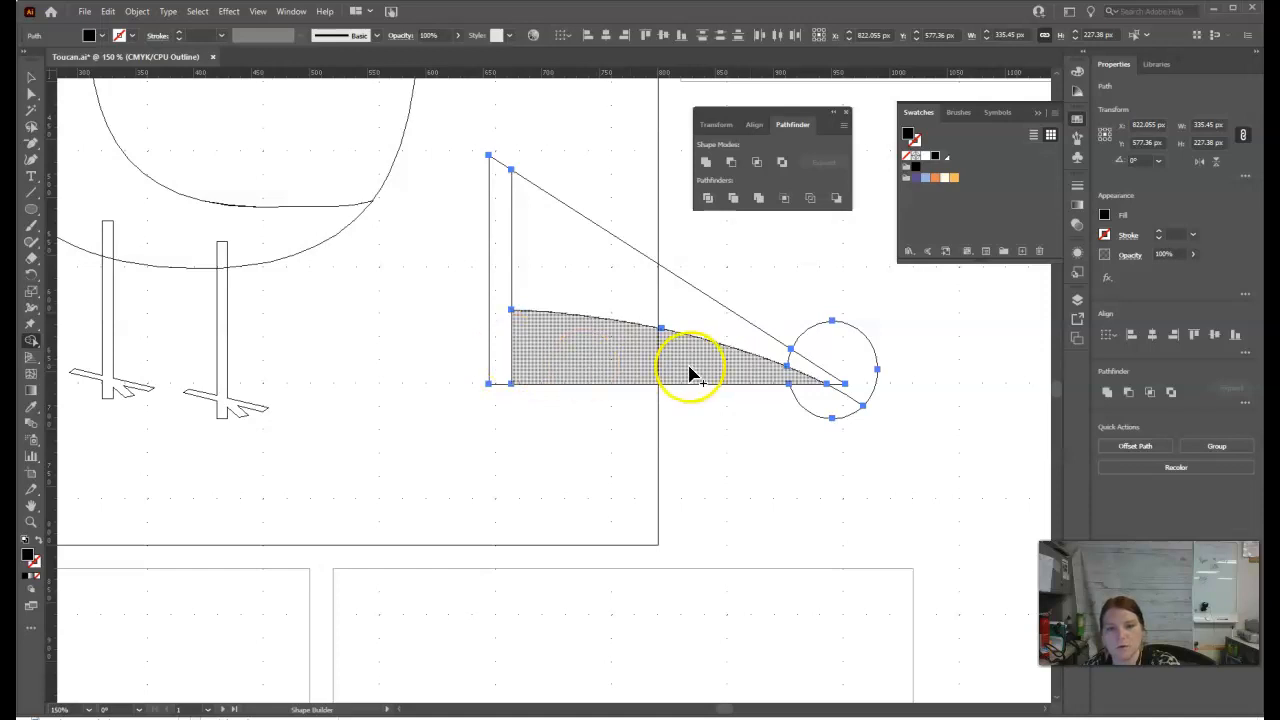
left_click_drag(870, 390, 820, 412)
left_click(855, 396, "alt")
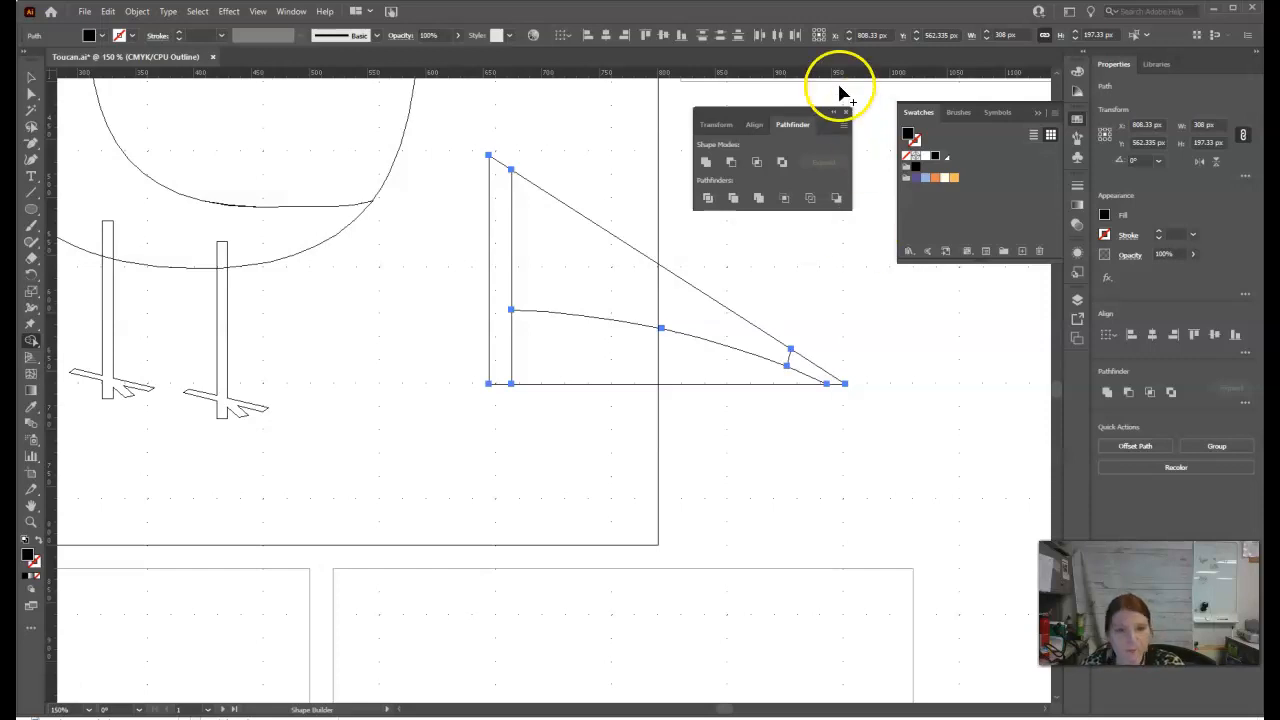
Step: Return from outline to colour preview and fill the upper beak section with the light orange swatch
key("ctrl+y")
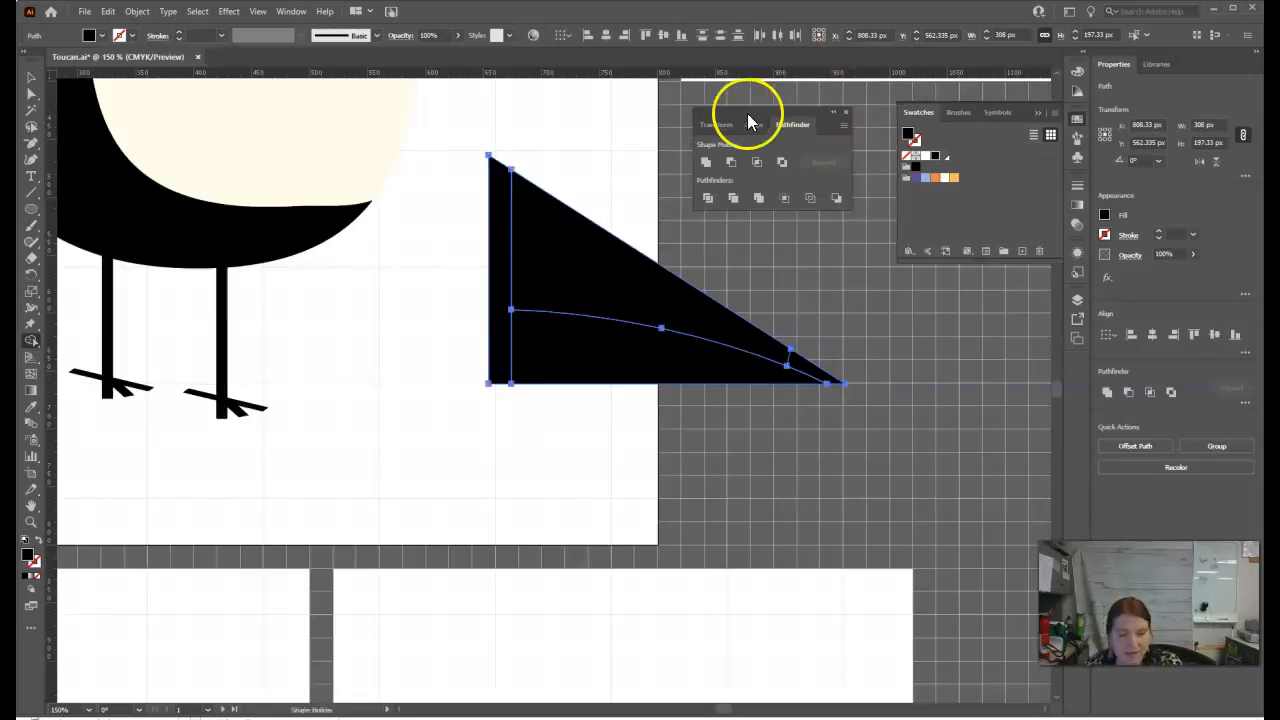
left_click(30, 82)
left_click(780, 446)
left_click(650, 292)
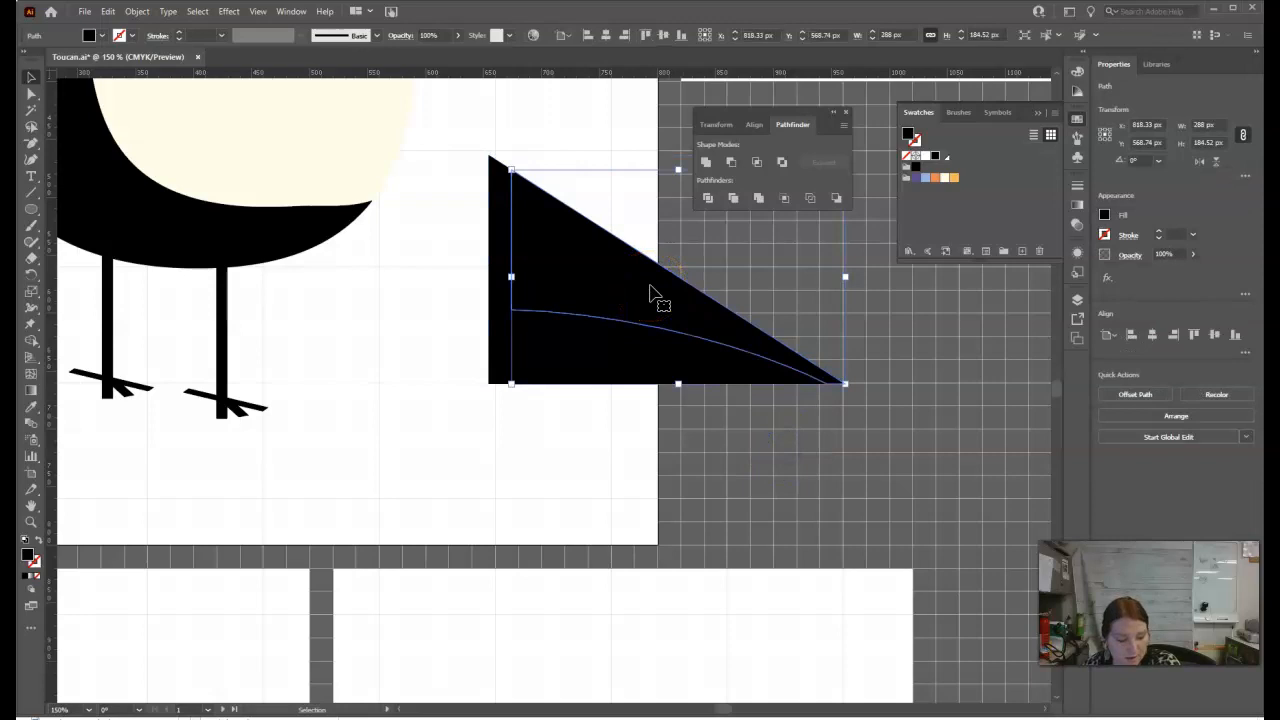
left_click(952, 177)
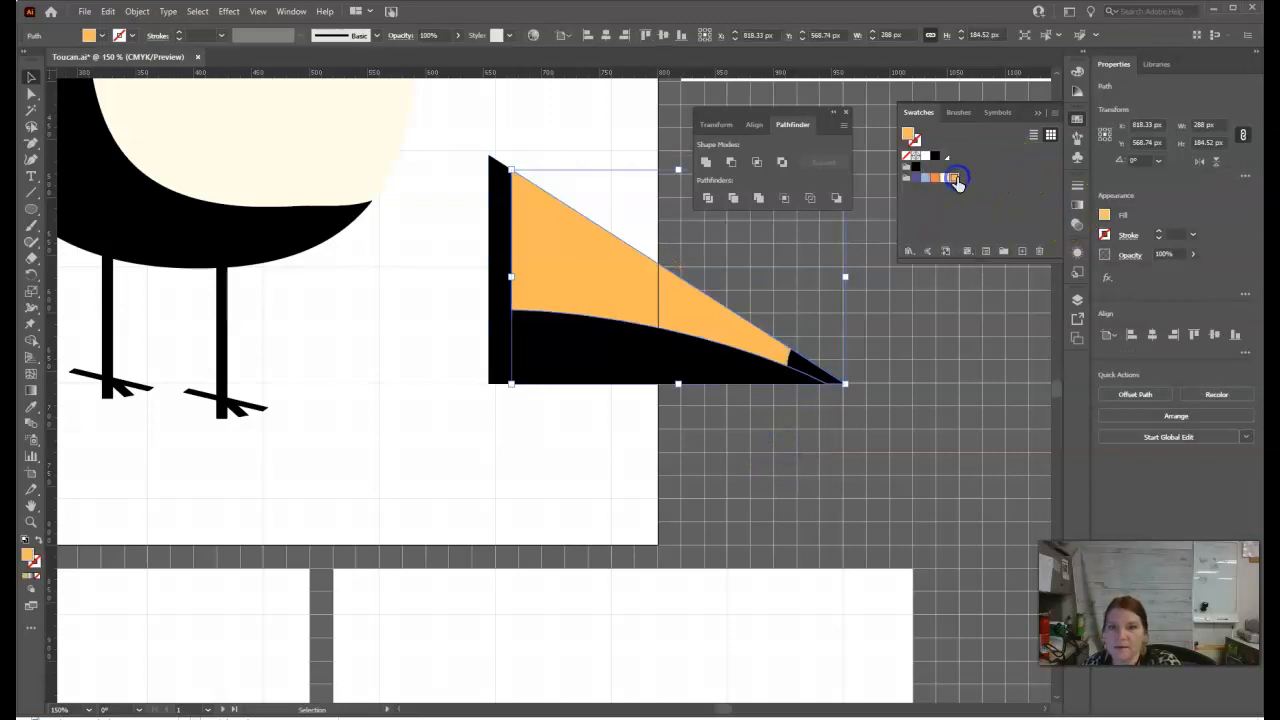
Step: Fill the lower beak section beneath the curve with the darker orange swatch and deselect it
left_click(622, 346)
left_click(937, 181)
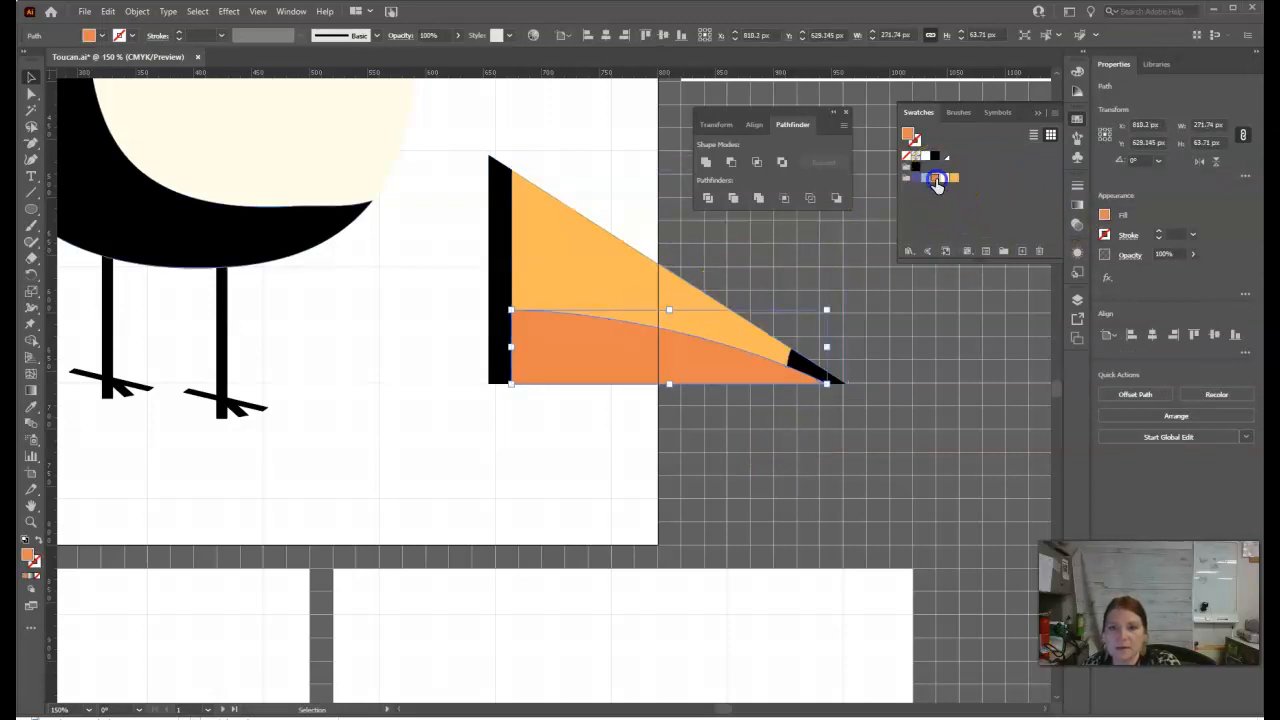
left_click(886, 360)
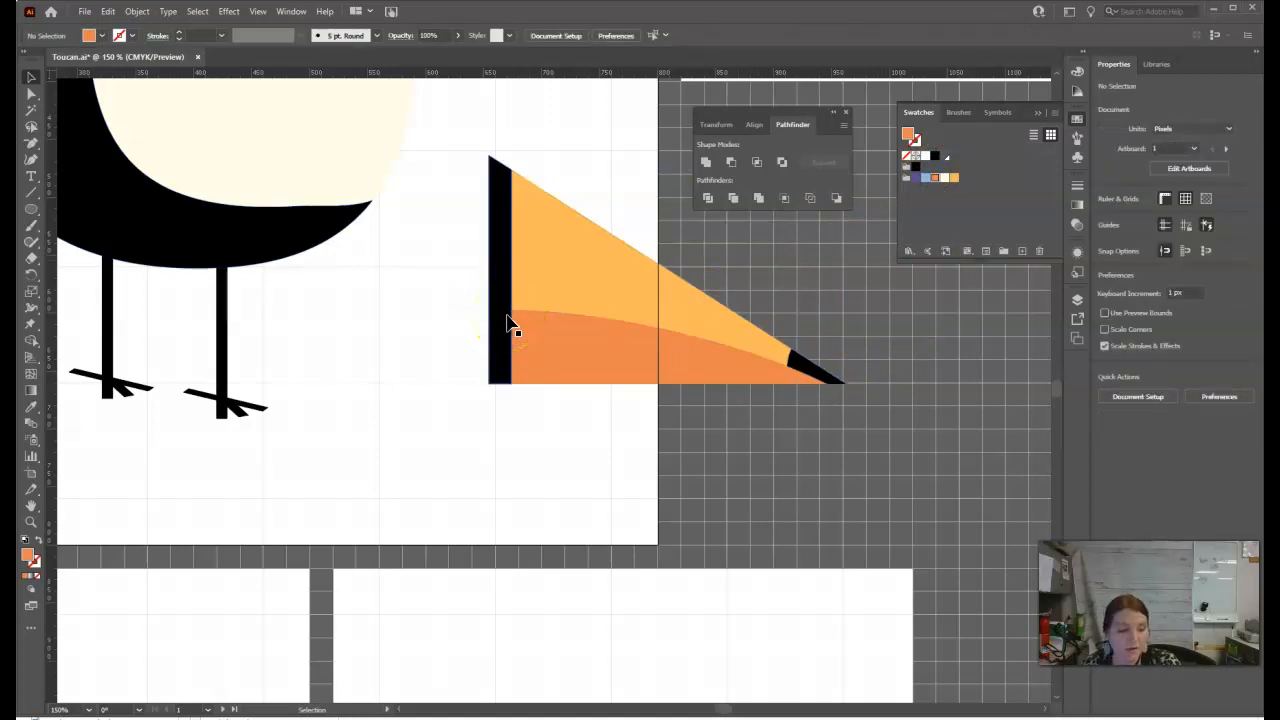
left_click(708, 320)
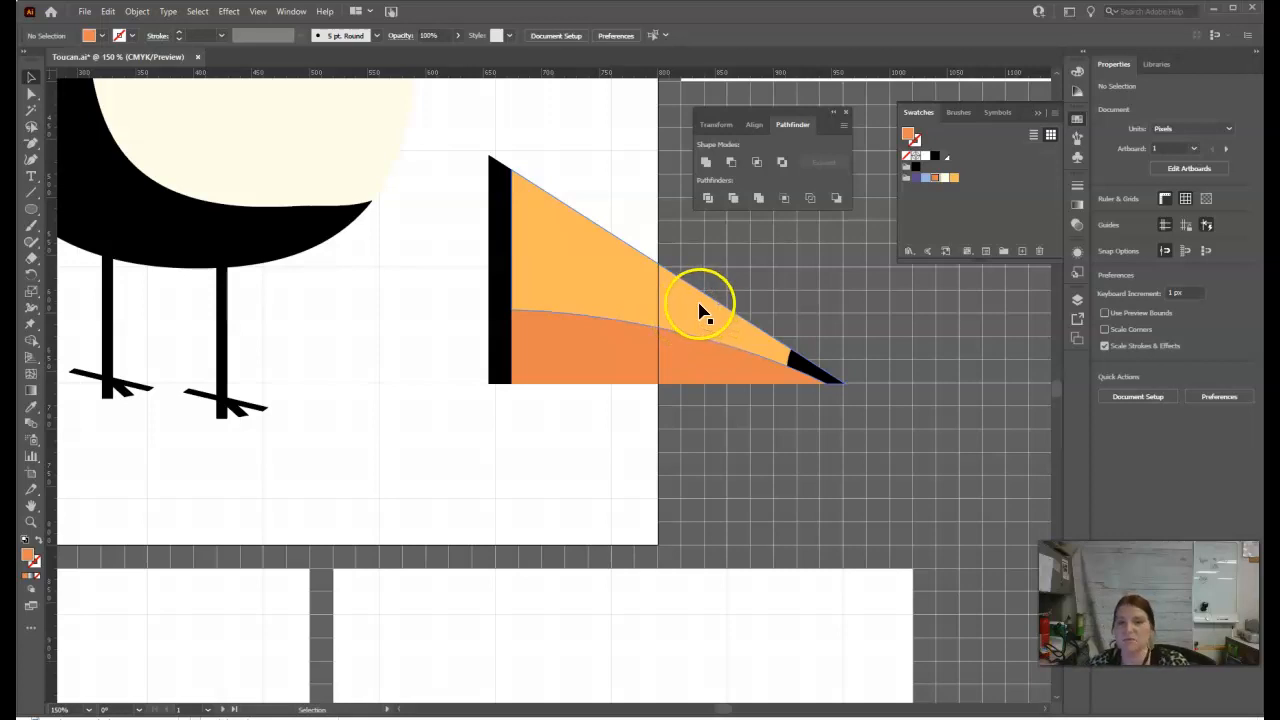